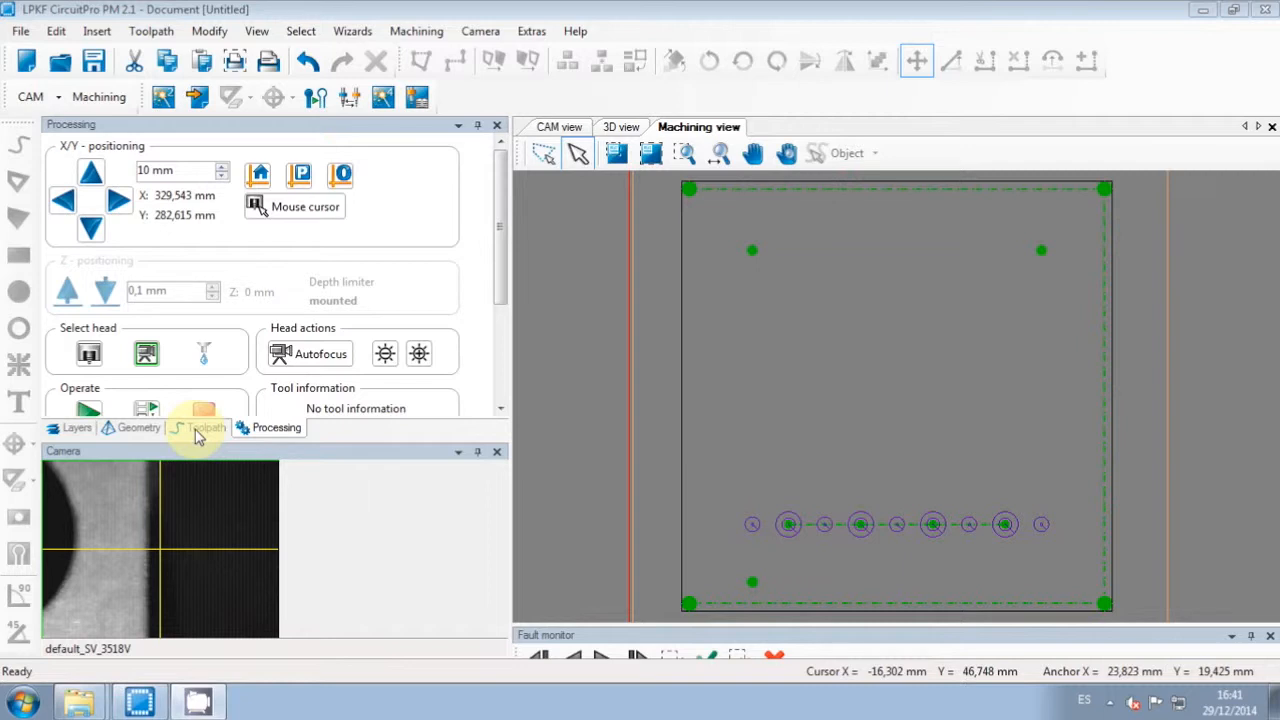
# Step: Review the job's toolpaths, checking the End Mill 1 mm routing and Spiral Drill 1,2 mm drilling
pyautogui.click(200, 427)
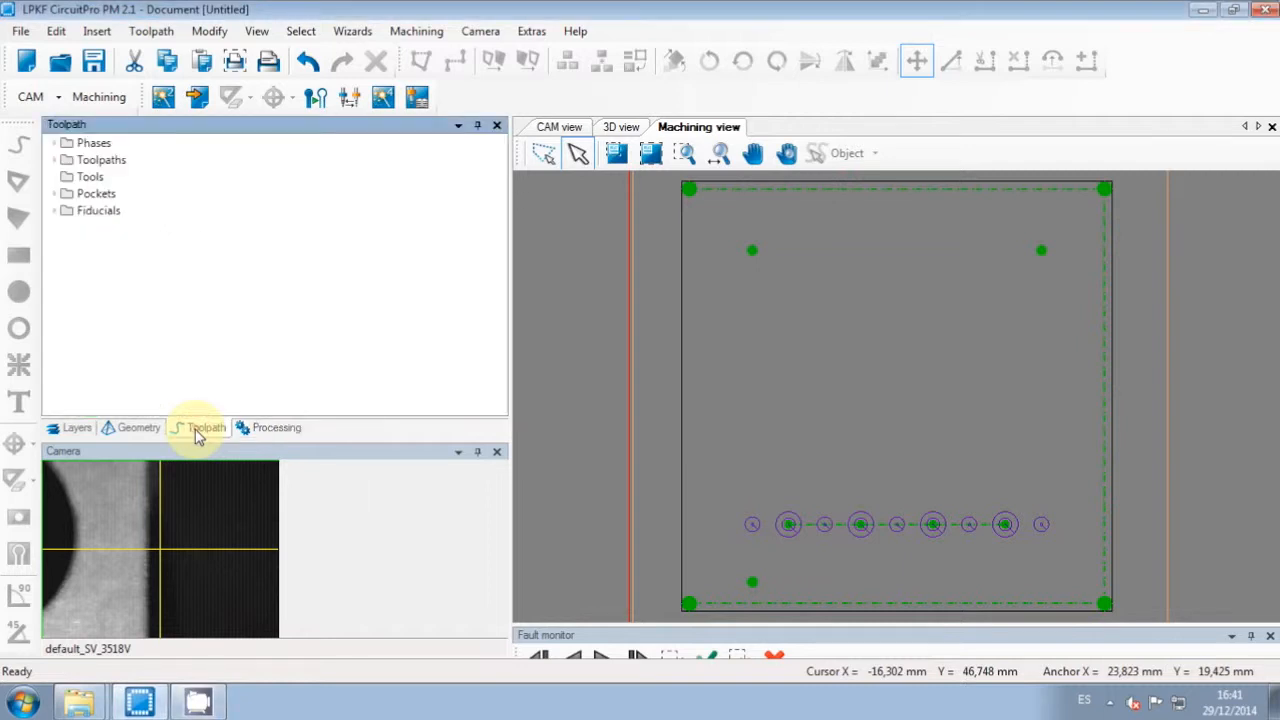
pyautogui.click(55, 160)
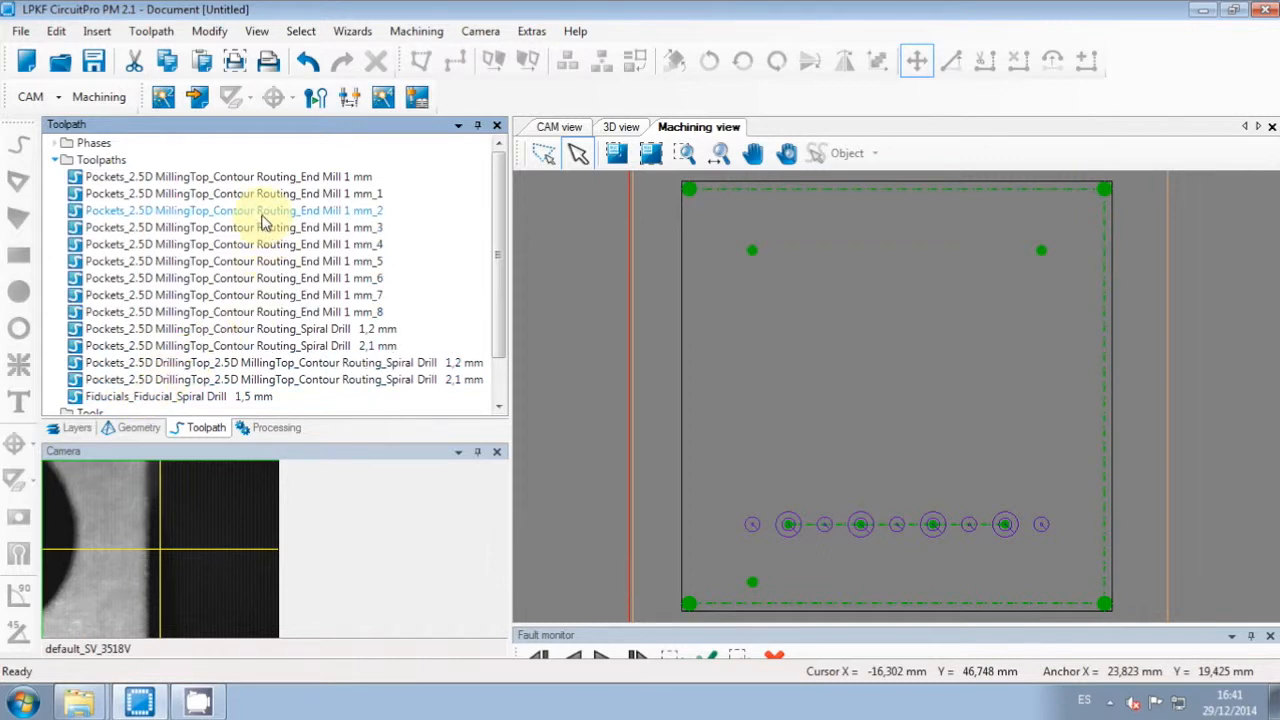
pyautogui.click(305, 280)
pyautogui.click(368, 363)
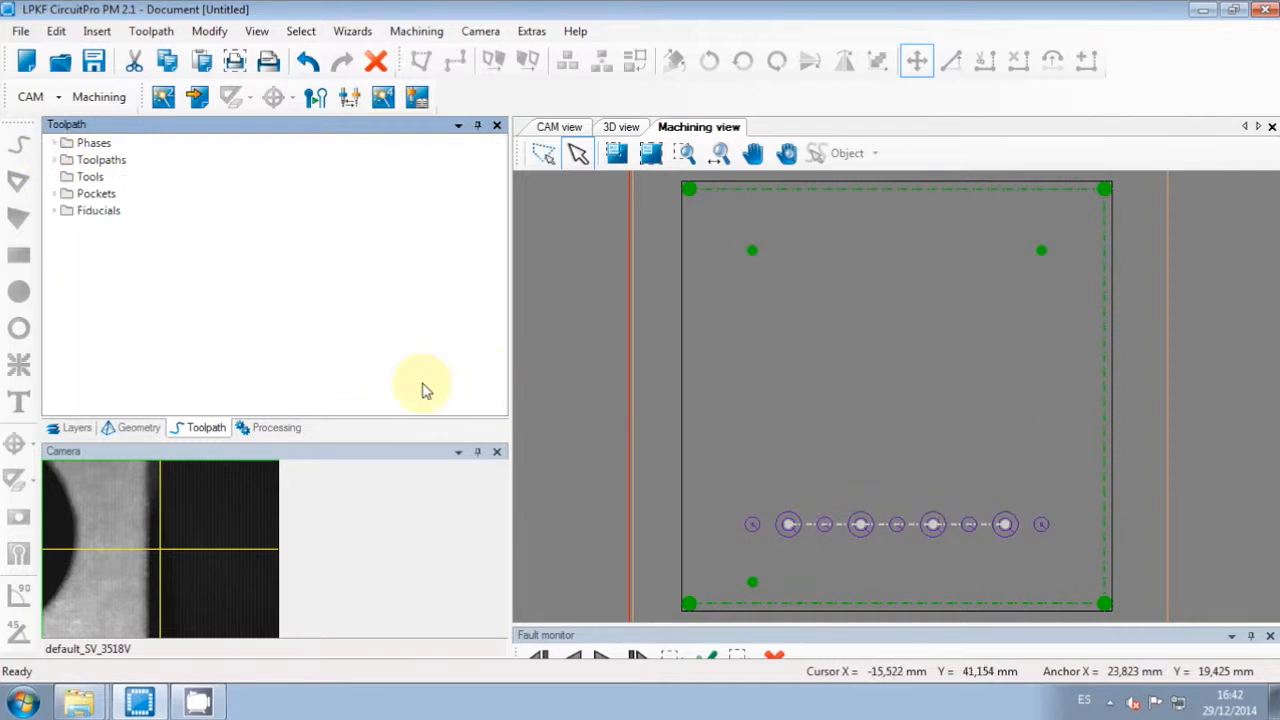
pyautogui.click(270, 429)
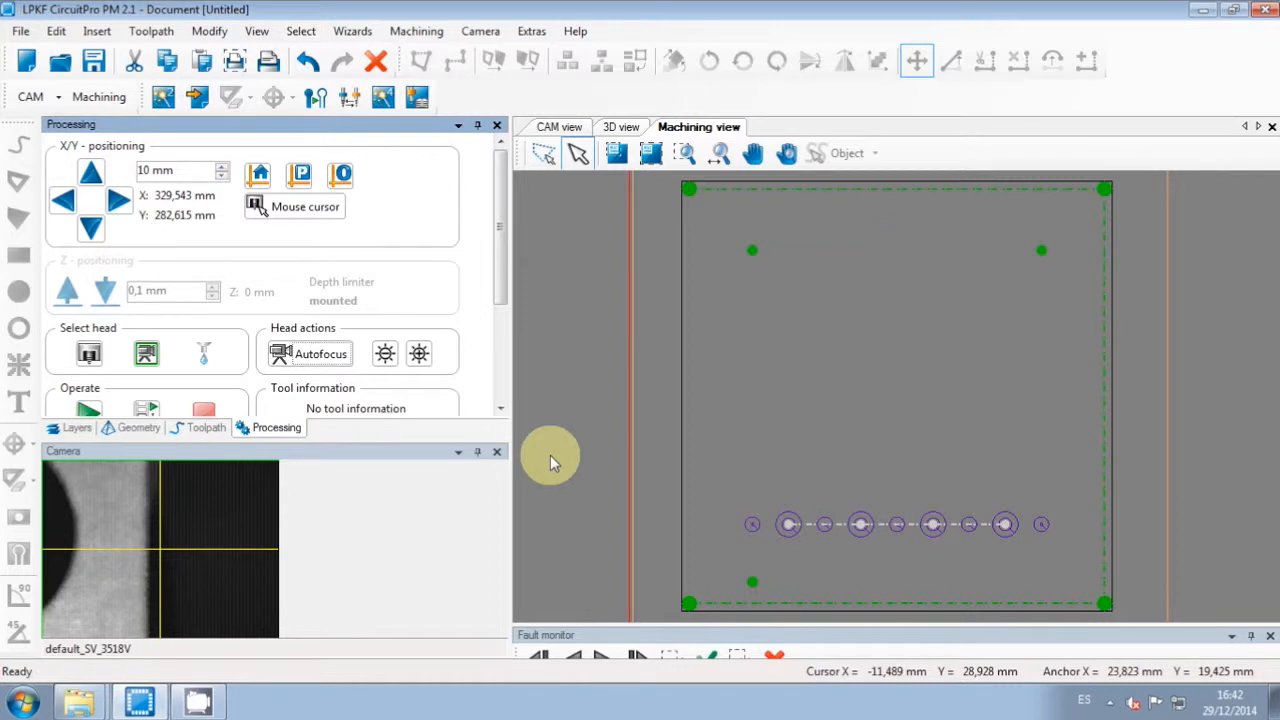
# Step: Assign Spiral Drill 2,1 mm to tool magazine slot 15 and confirm the magazine assignments
pyautogui.click(56, 31)
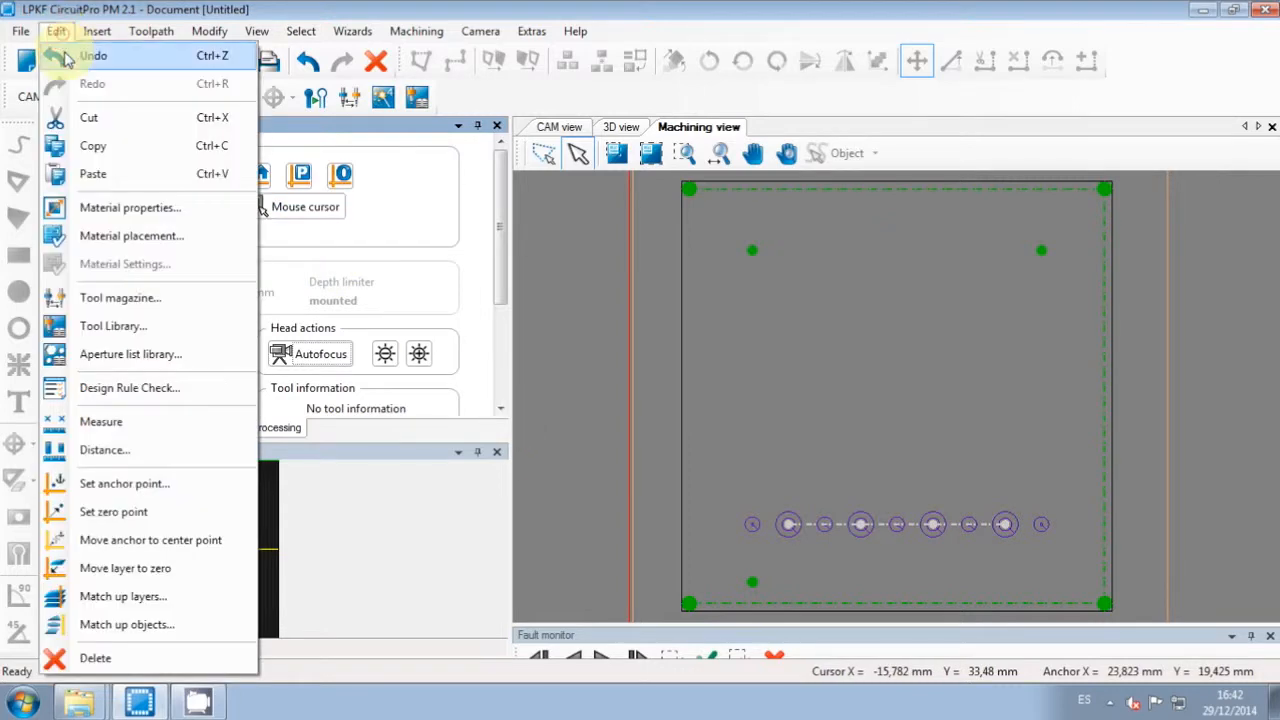
pyautogui.click(120, 298)
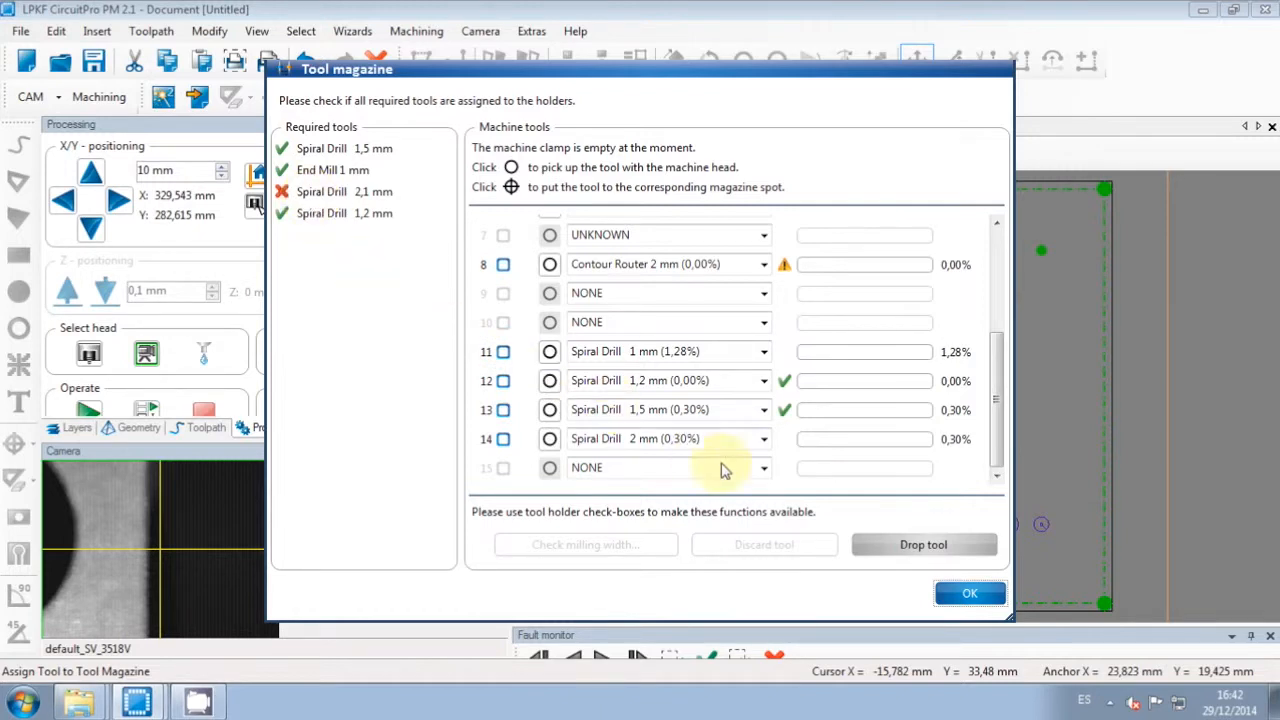
pyautogui.click(764, 468)
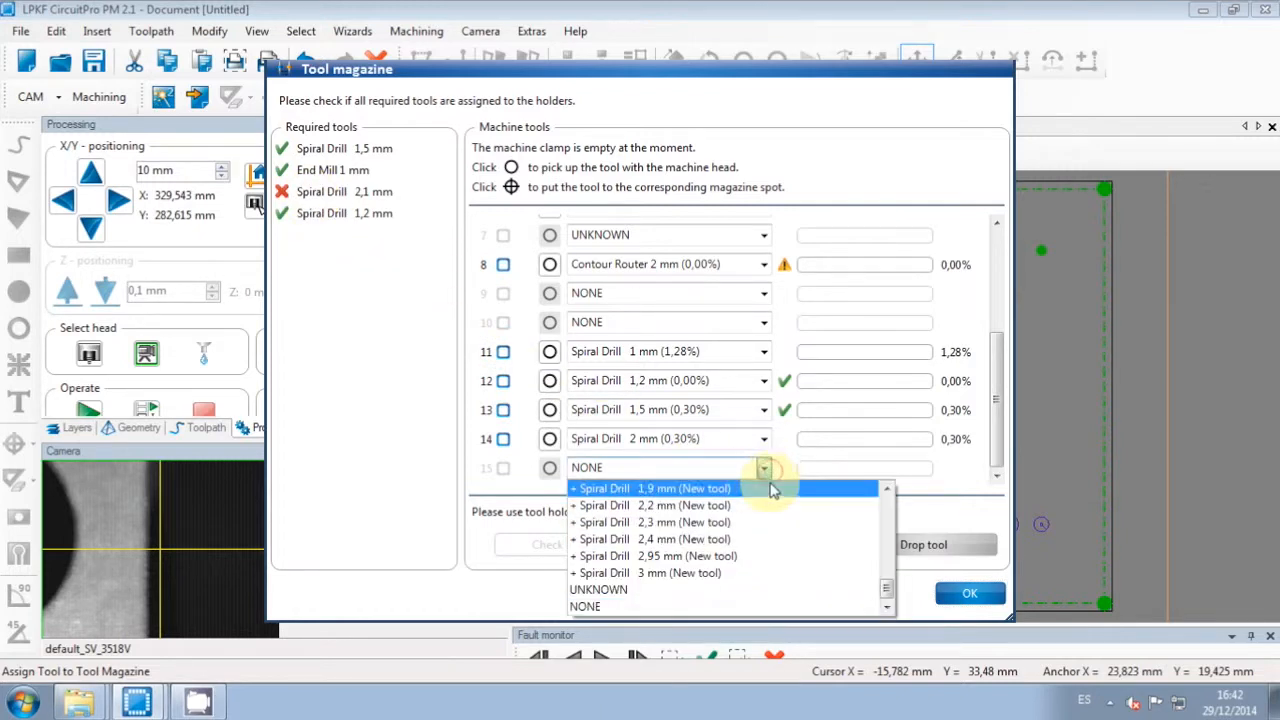
pyautogui.scroll(3, 786, 568)
pyautogui.scroll(5, 786, 568)
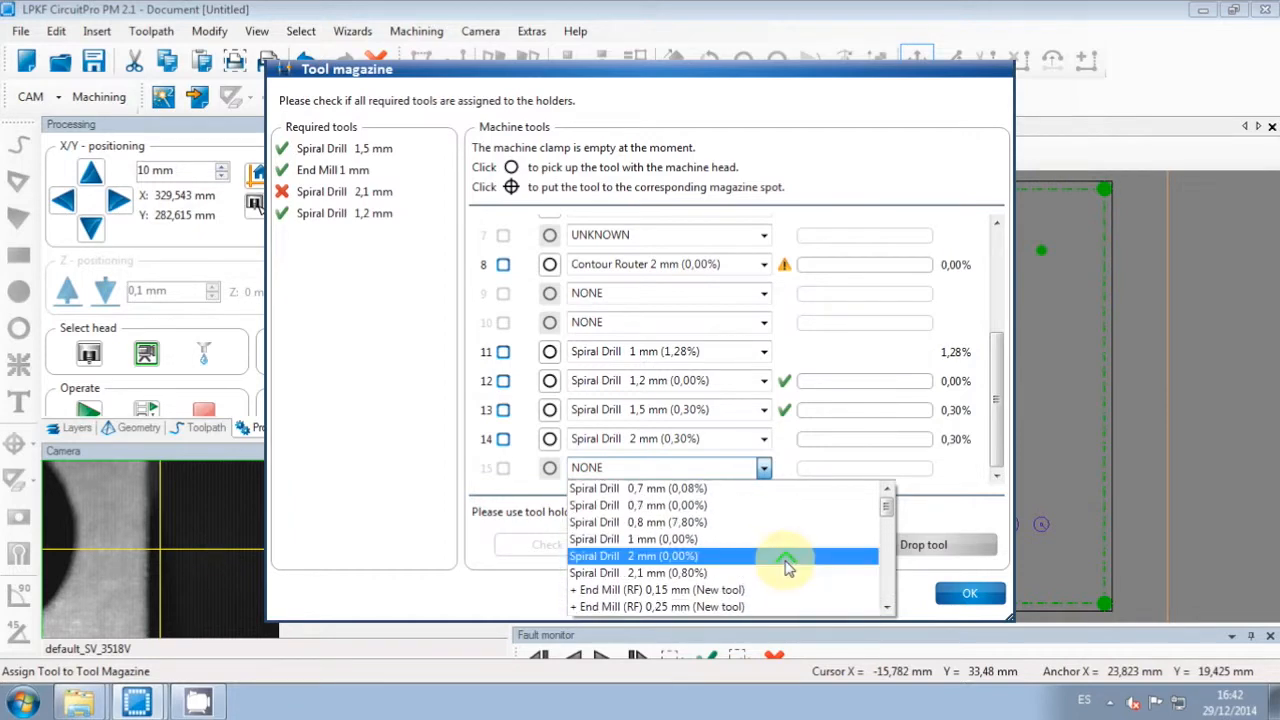
pyautogui.click(595, 574)
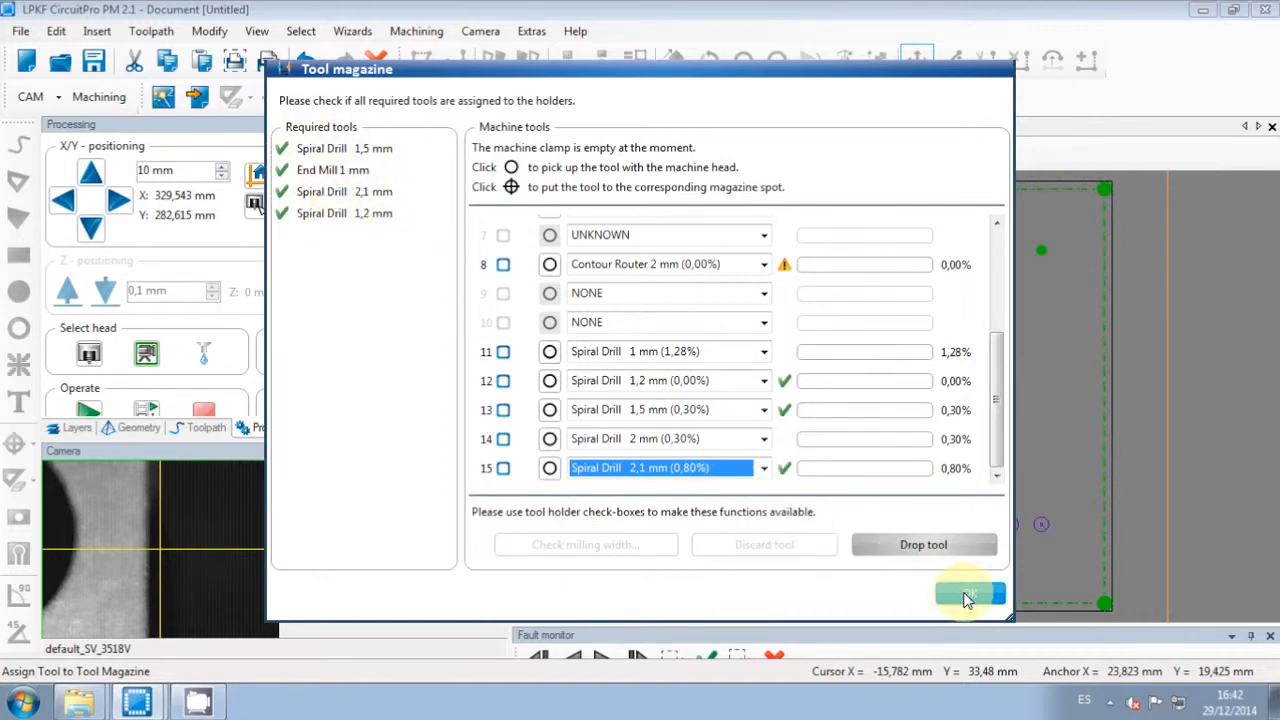
pyautogui.click(965, 597)
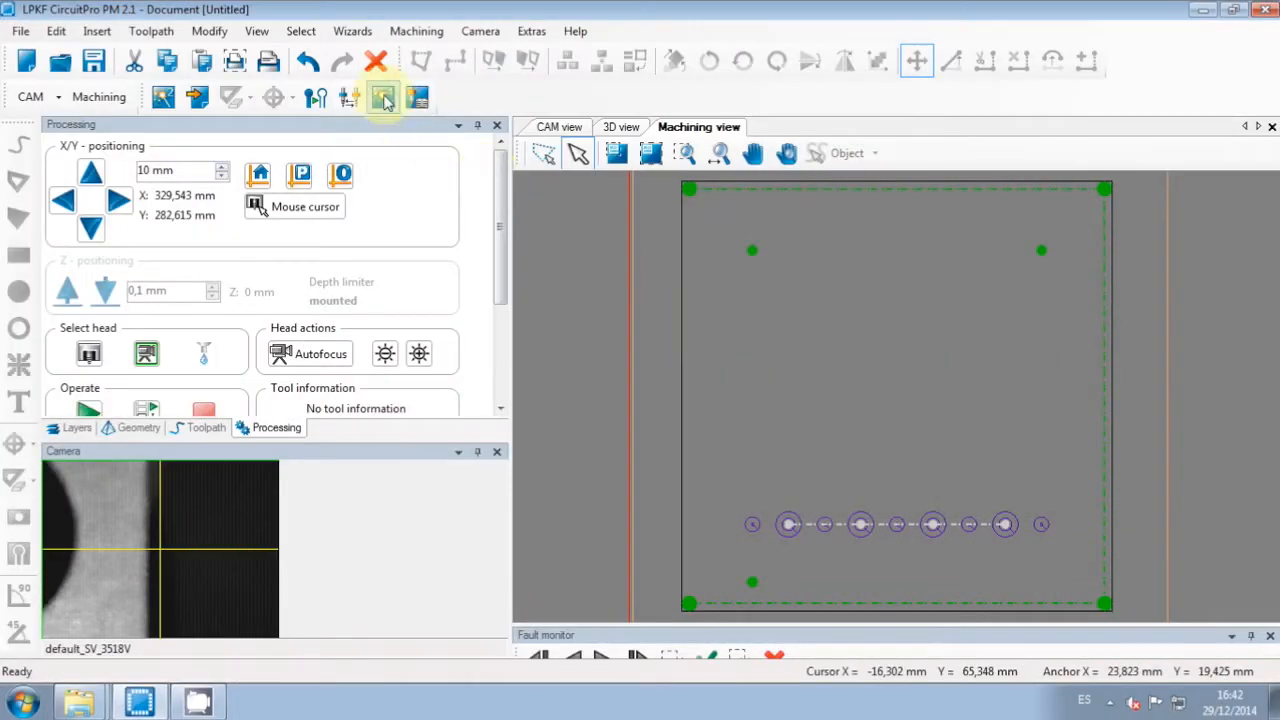
# Step: Launch the Board Production Wizard so it opens at the Mount material step
pyautogui.click(352, 31)
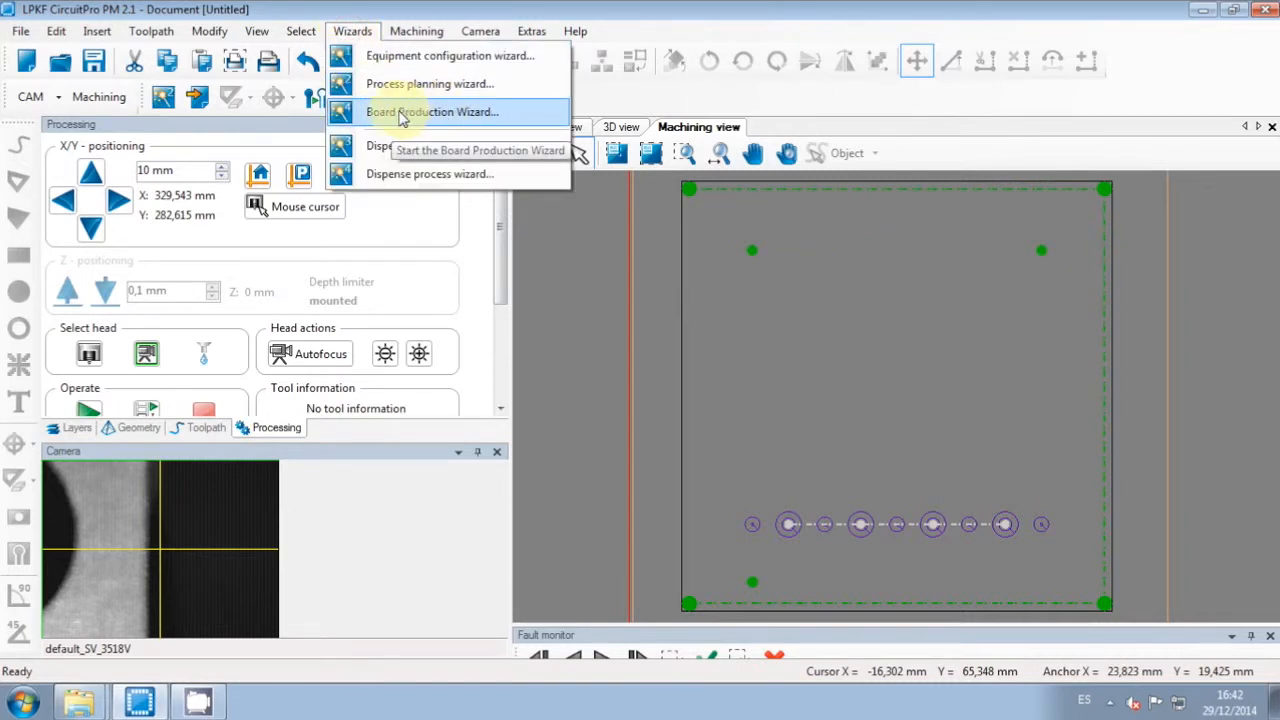
pyautogui.click(355, 33)
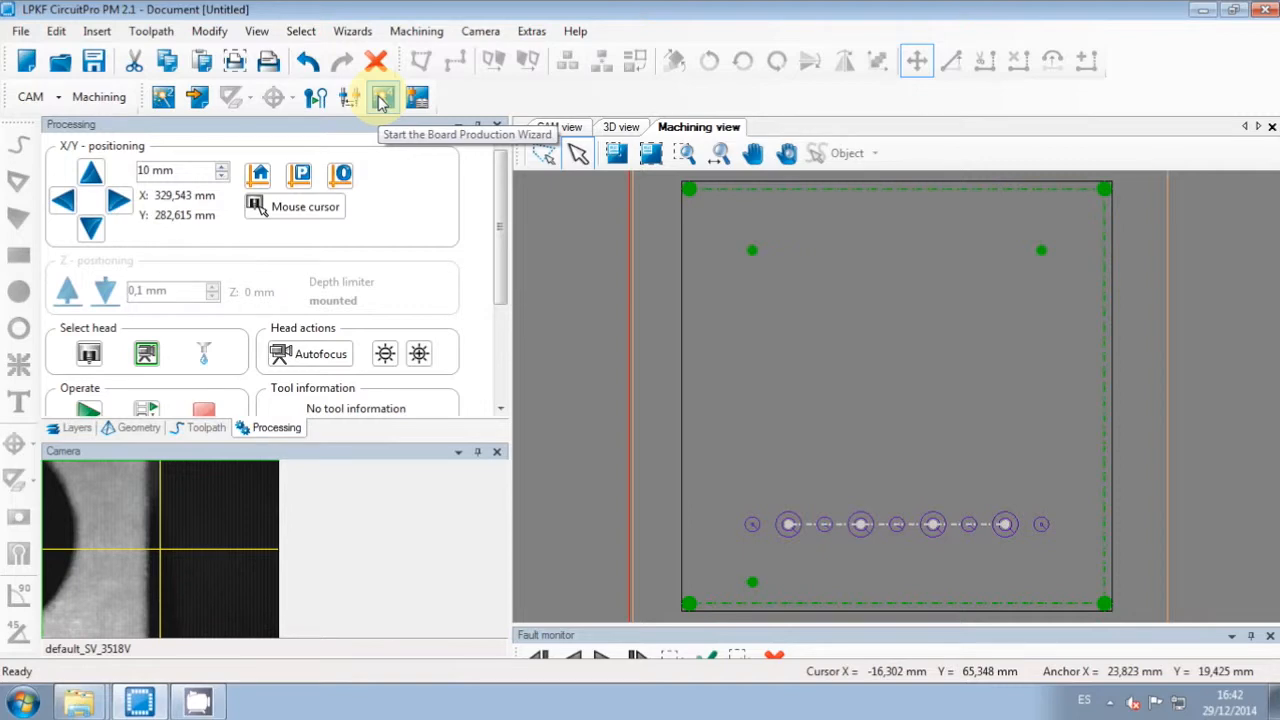
pyautogui.click(381, 97)
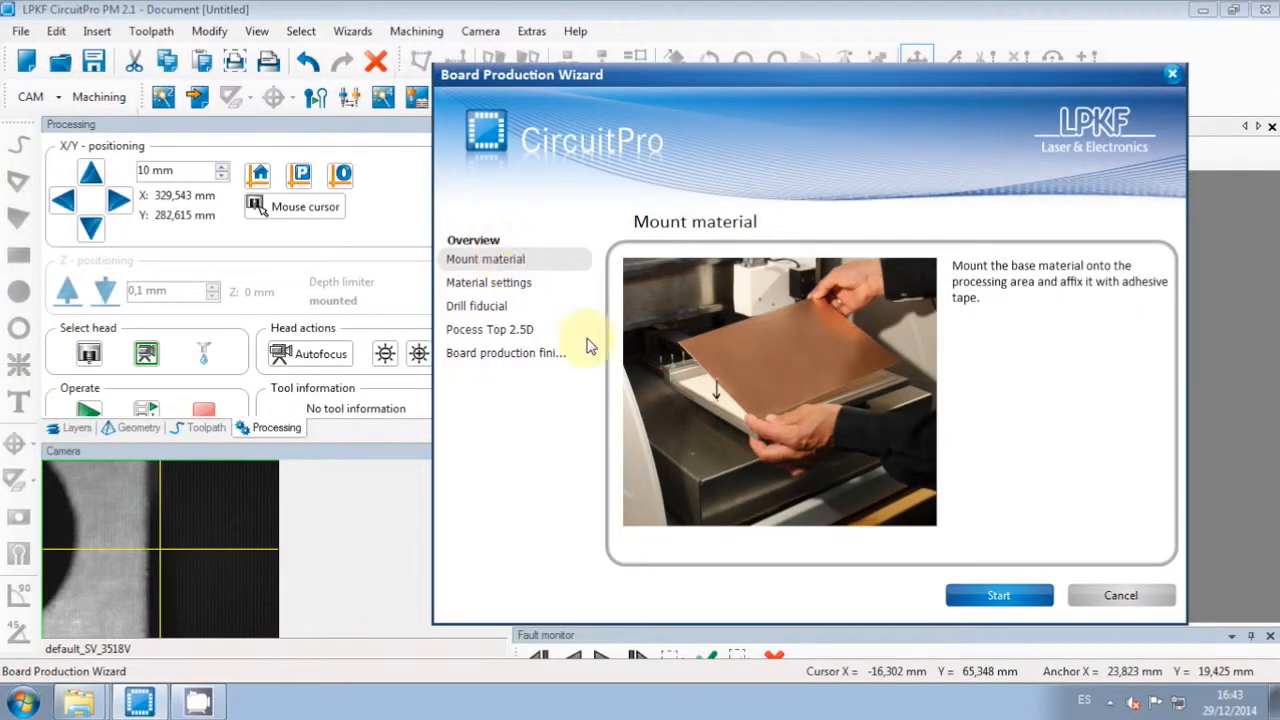
# Step: Start the production run and drag the Material placement dialog to the bottom of the screen
pyautogui.click(1000, 596)
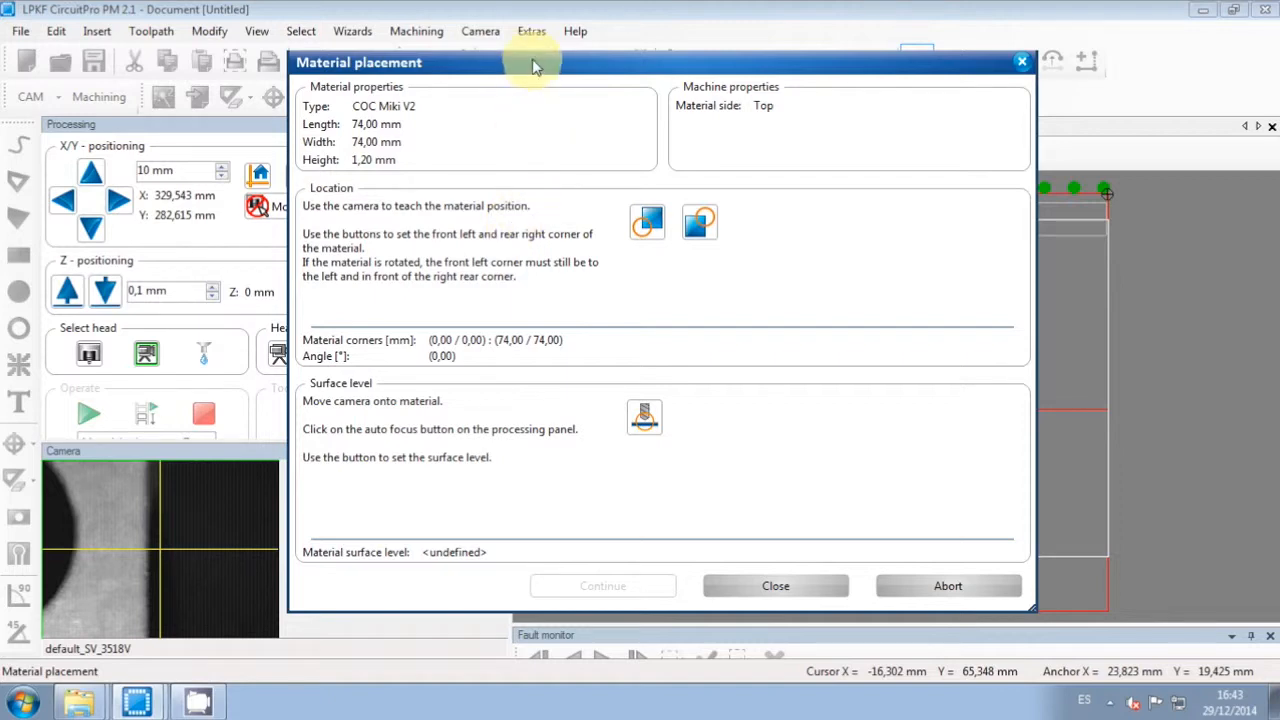
pyautogui.moveTo(538, 66); pyautogui.dragTo(655, 662)
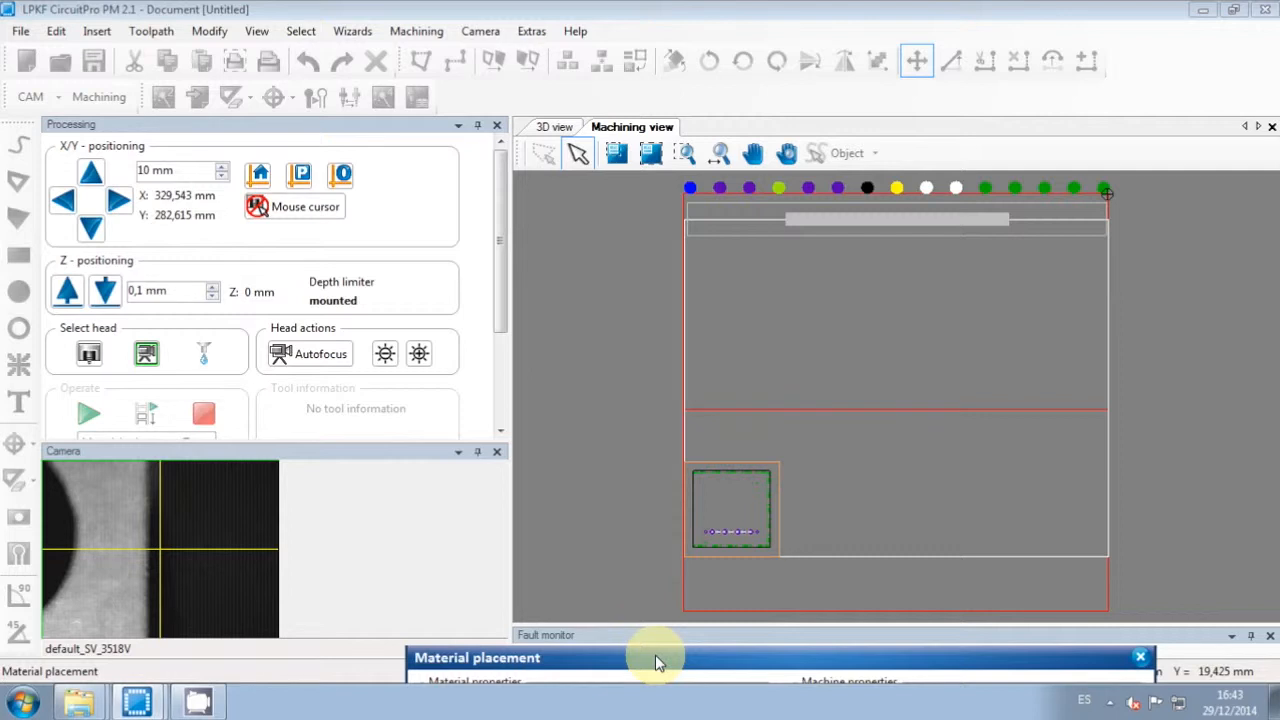
# Step: Move the camera over the material, jog it in 2 mm steps toward the corner, and autofocus
pyautogui.click(295, 205)
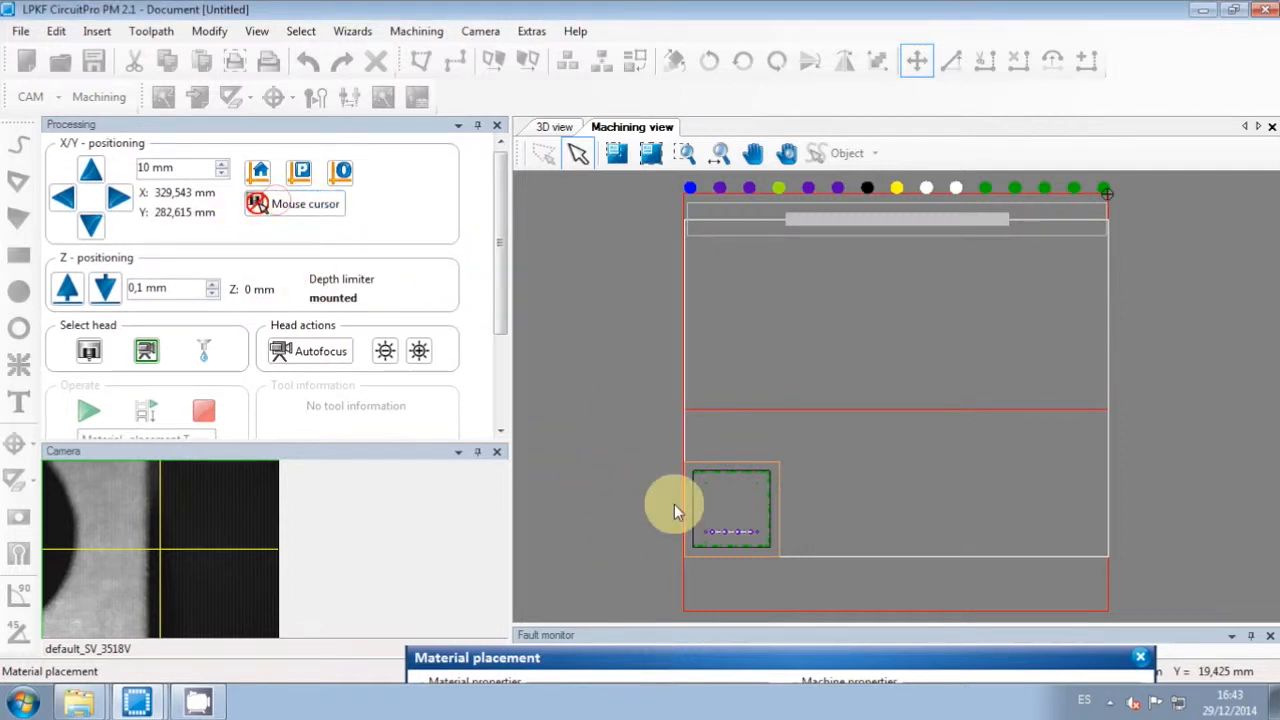
pyautogui.click(753, 495)
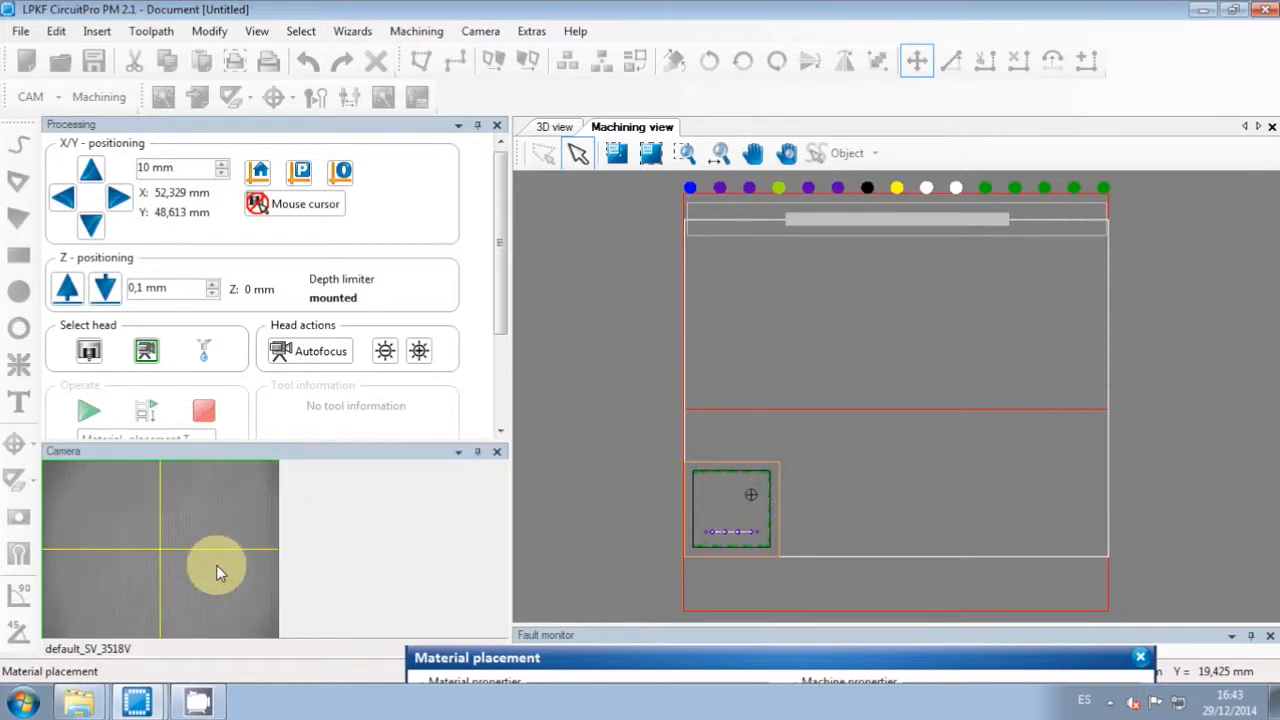
pyautogui.doubleClick(150, 167)
pyautogui.write('2')
pyautogui.click(91, 224)
pyautogui.click(91, 224)
pyautogui.click(91, 224)
pyautogui.click(91, 224)
pyautogui.click(117, 199)
pyautogui.click(117, 199)
pyautogui.click(91, 224)
pyautogui.click(91, 224)
pyautogui.click(311, 355)
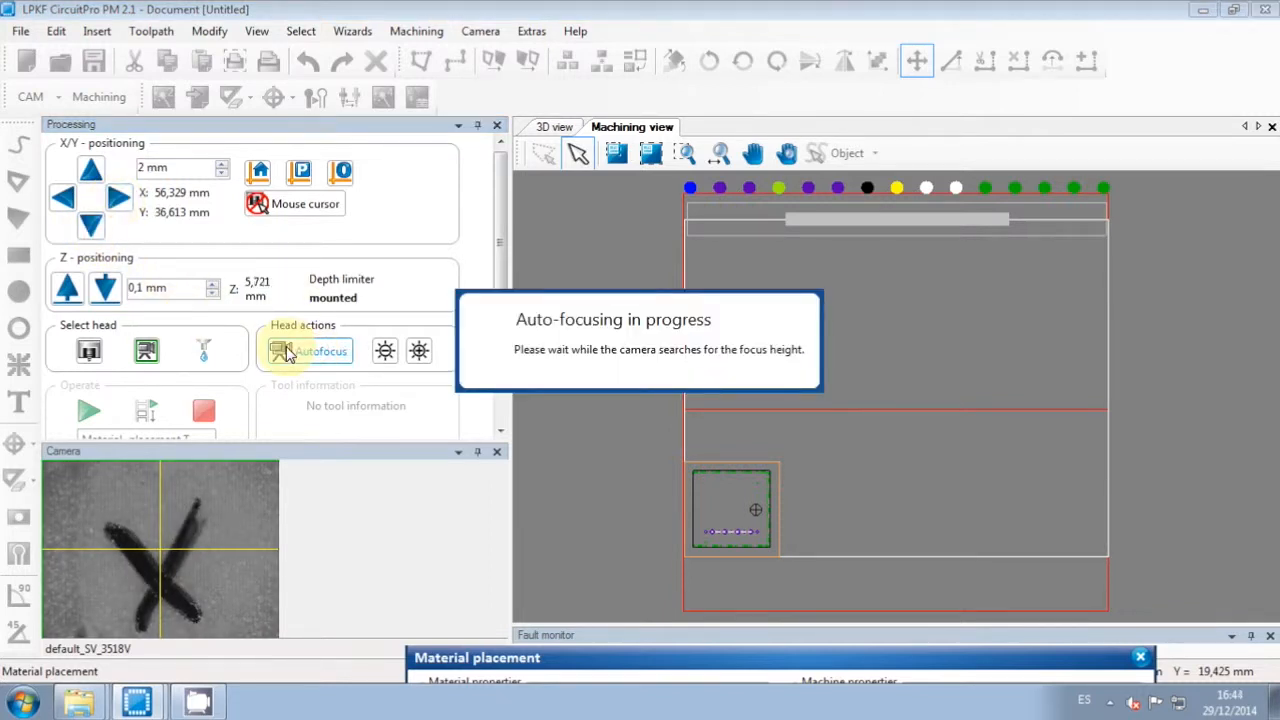
# Step: Fine-tune the crosshair onto the front-left corner and bring the Material placement dialog back up
pyautogui.click(168, 172)
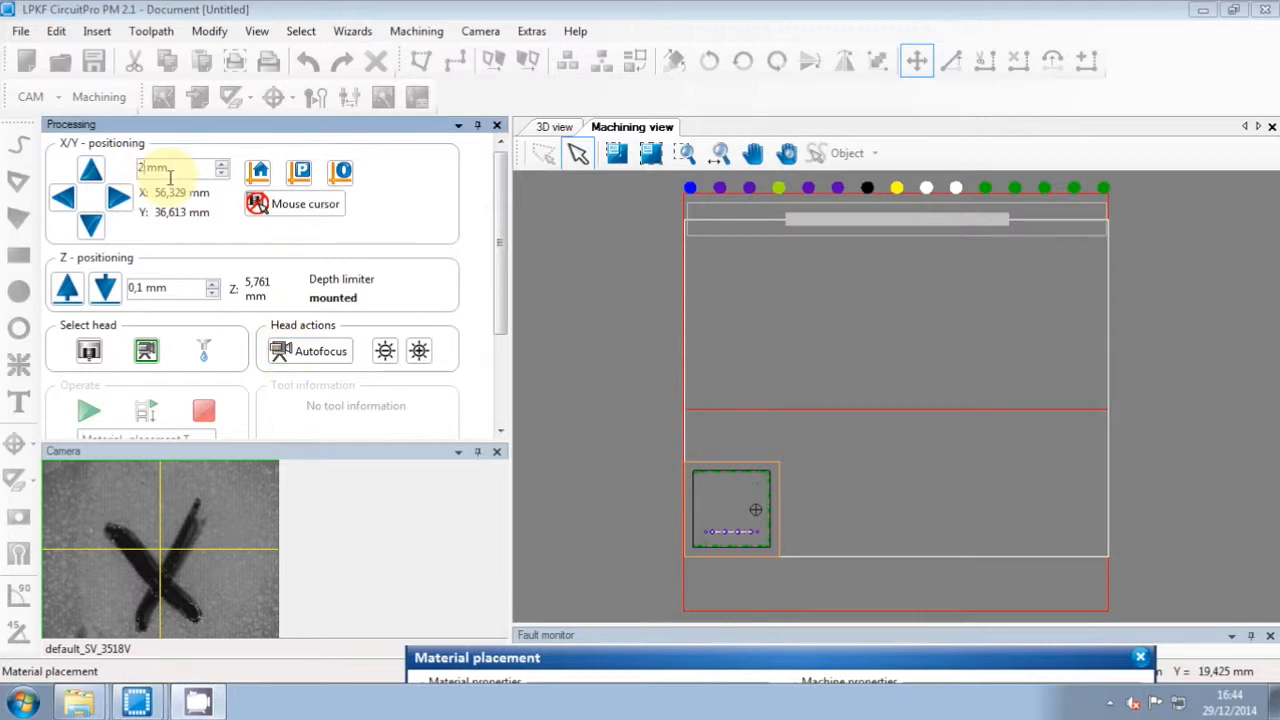
pyautogui.click(62, 197)
pyautogui.click(90, 224)
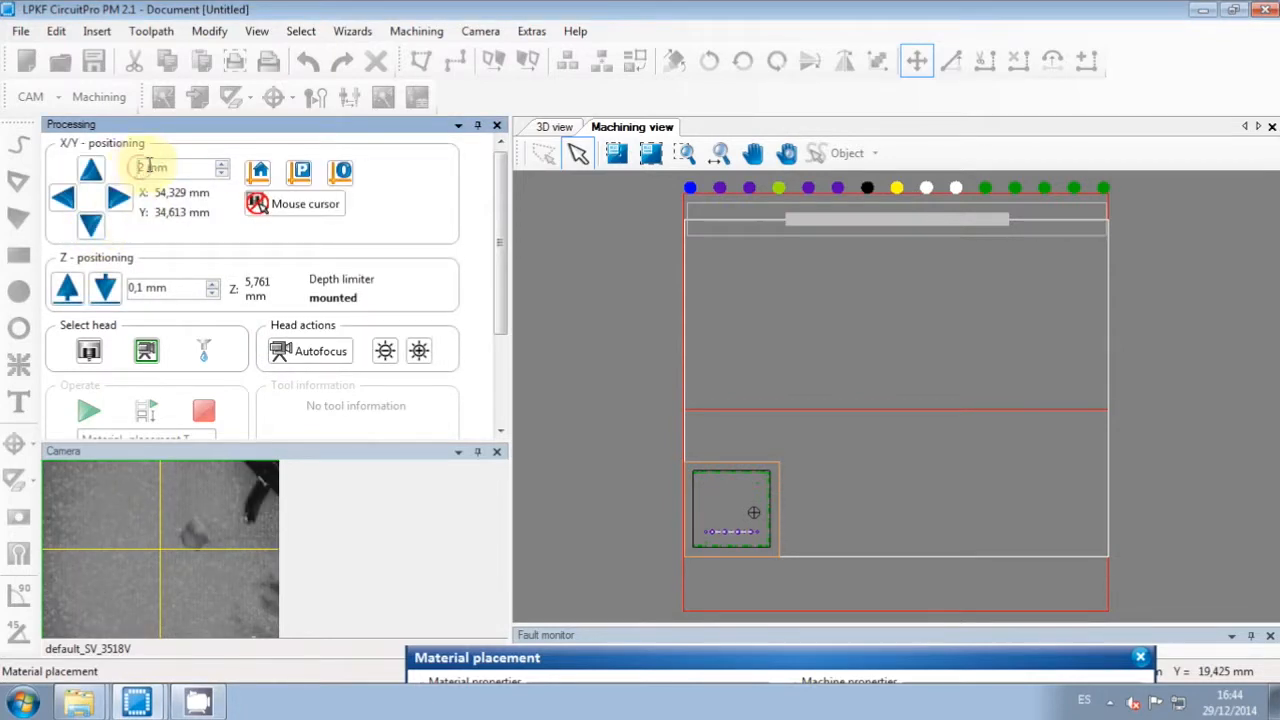
pyautogui.click(118, 198)
pyautogui.click(118, 198)
pyautogui.click(90, 170)
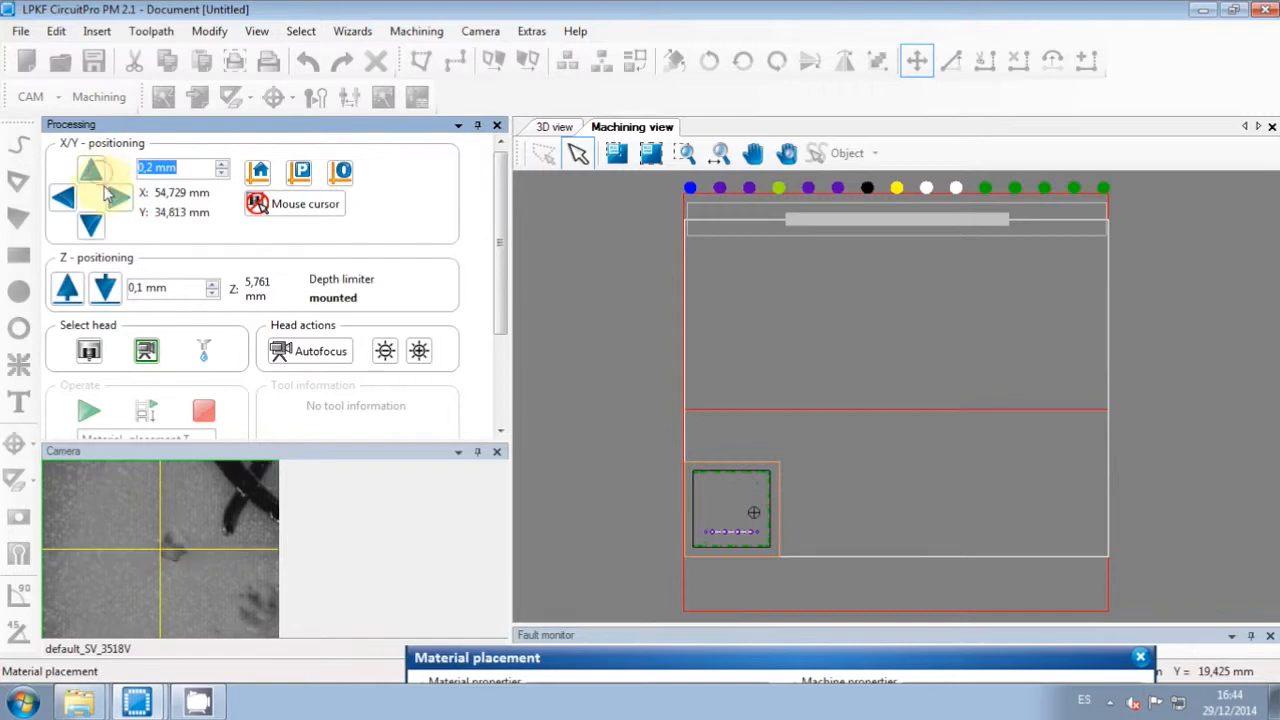
pyautogui.click(118, 198)
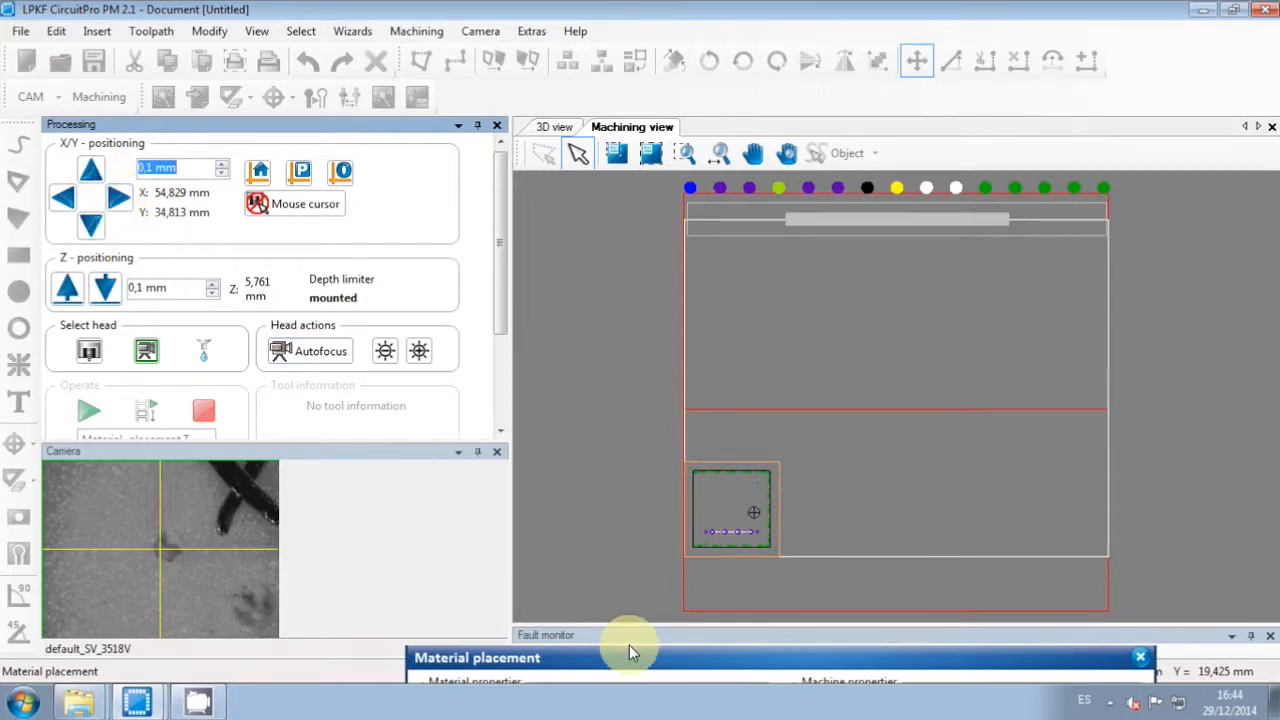
pyautogui.moveTo(643, 660); pyautogui.dragTo(578, 97)
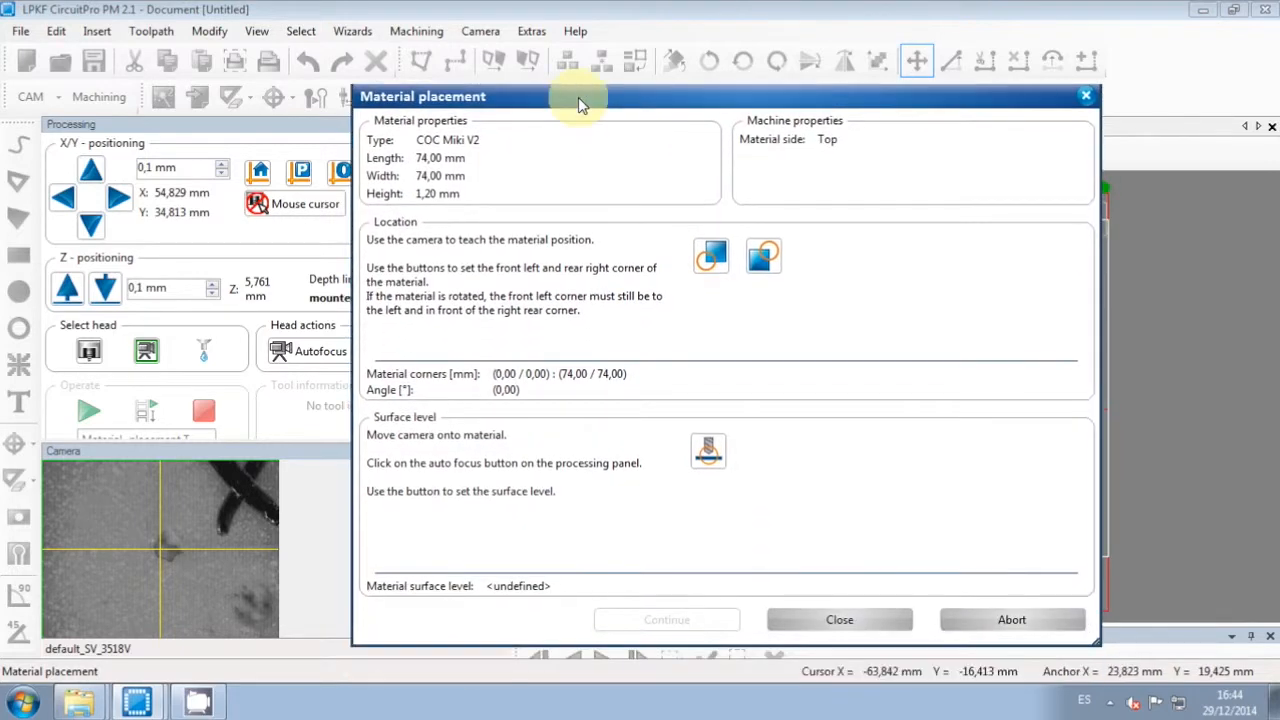
# Step: Teach the front-left corner (54,83/34,82), then jog onto the rear-right corner in 5 and 1 mm steps
pyautogui.click(713, 258)
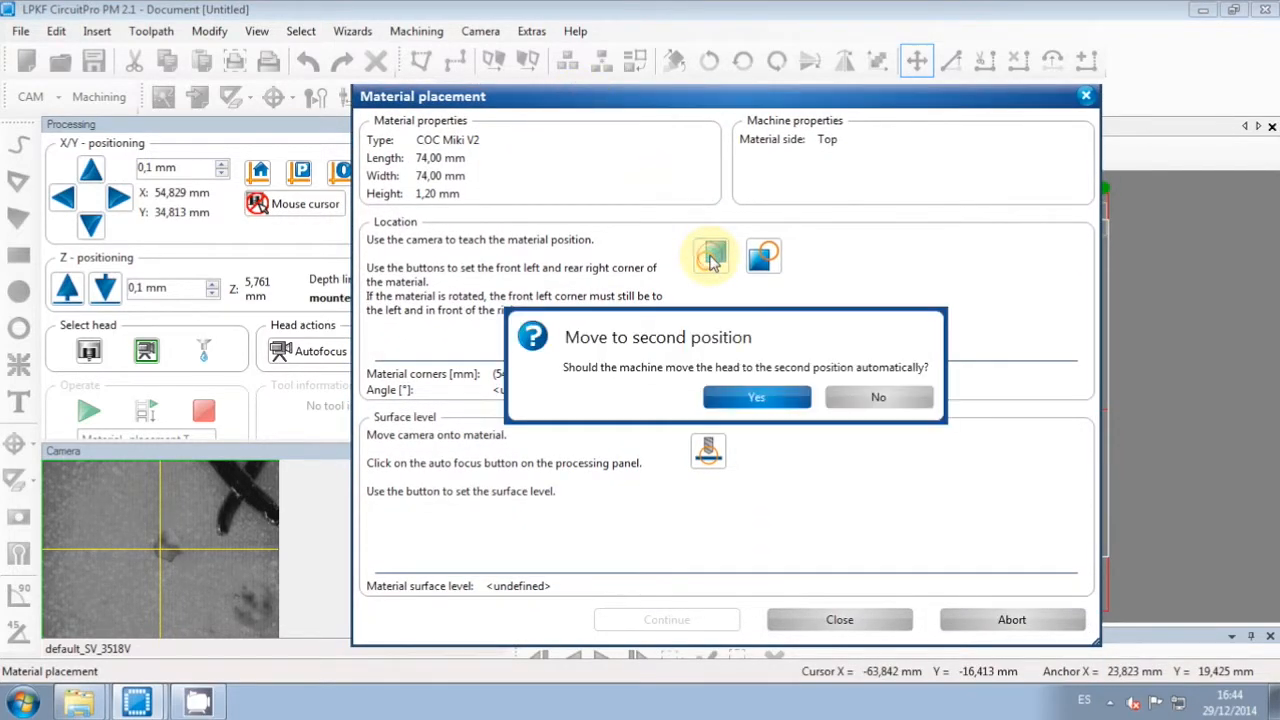
pyautogui.click(770, 398)
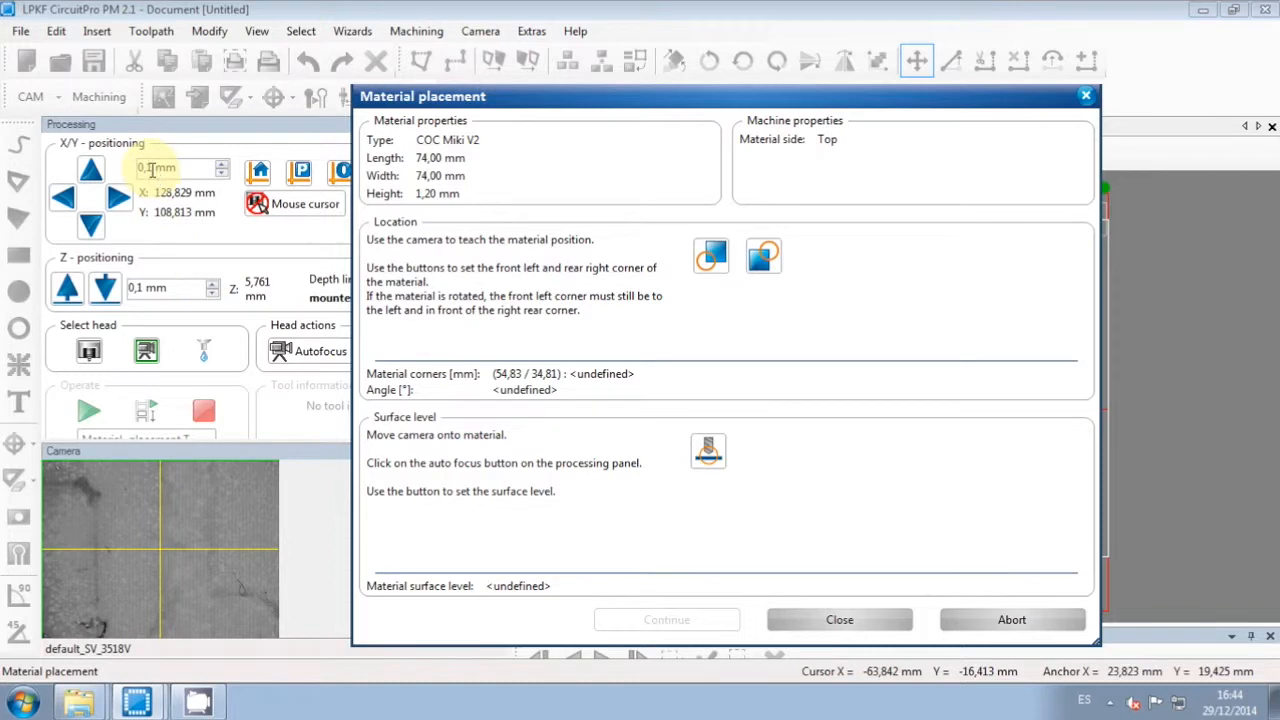
pyautogui.write('5')
pyautogui.click(90, 171)
pyautogui.click(67, 198)
pyautogui.click(67, 198)
pyautogui.click(90, 171)
pyautogui.click(90, 171)
pyautogui.doubleClick(150, 168)
pyautogui.write('1')
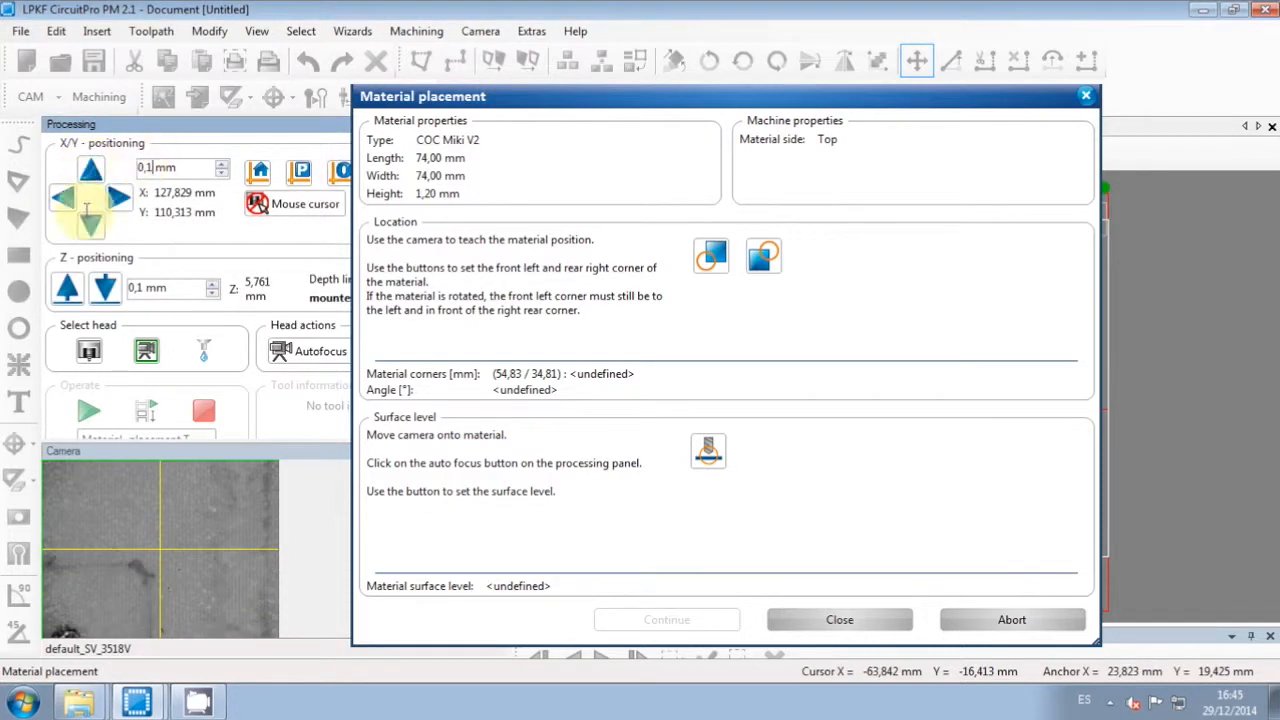
pyautogui.click(90, 225)
pyautogui.click(90, 225)
pyautogui.click(90, 225)
pyautogui.click(67, 200)
pyautogui.click(67, 200)
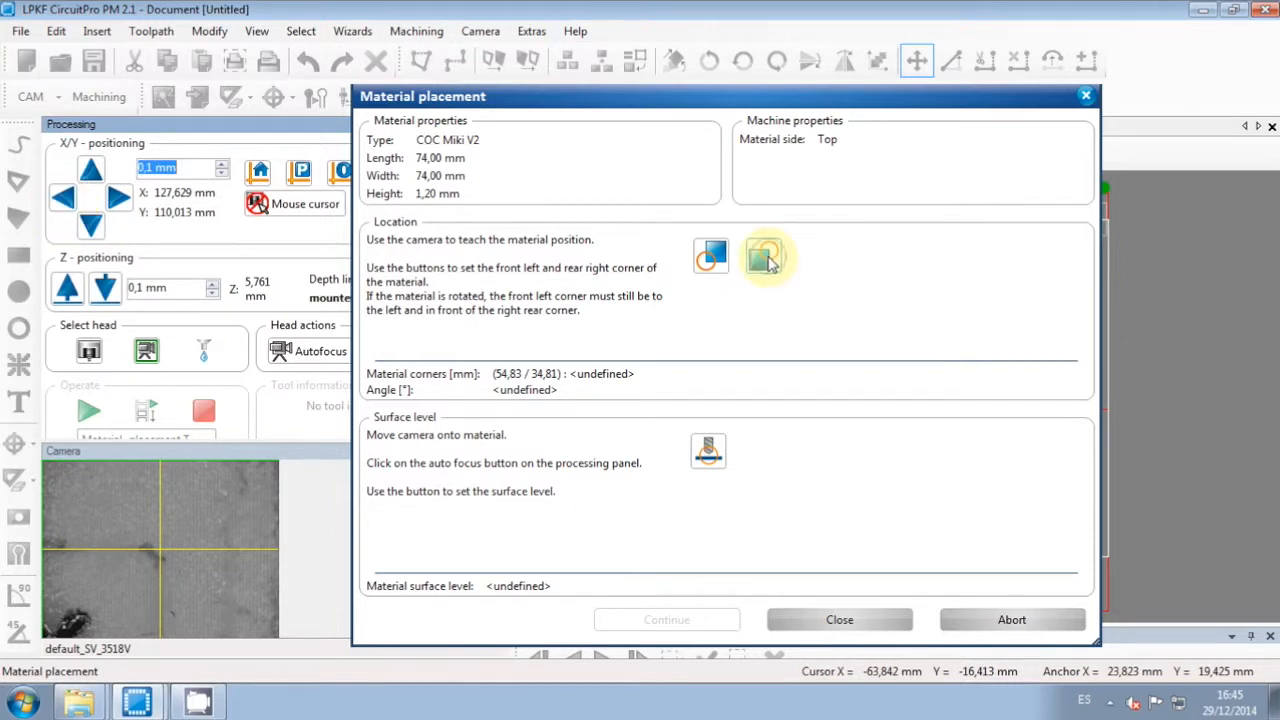
# Step: Teach the rear-right corner (127,62/110,01) for a 1,86° angle and shift the dialog aside
pyautogui.click(764, 258)
pyautogui.click(763, 405)
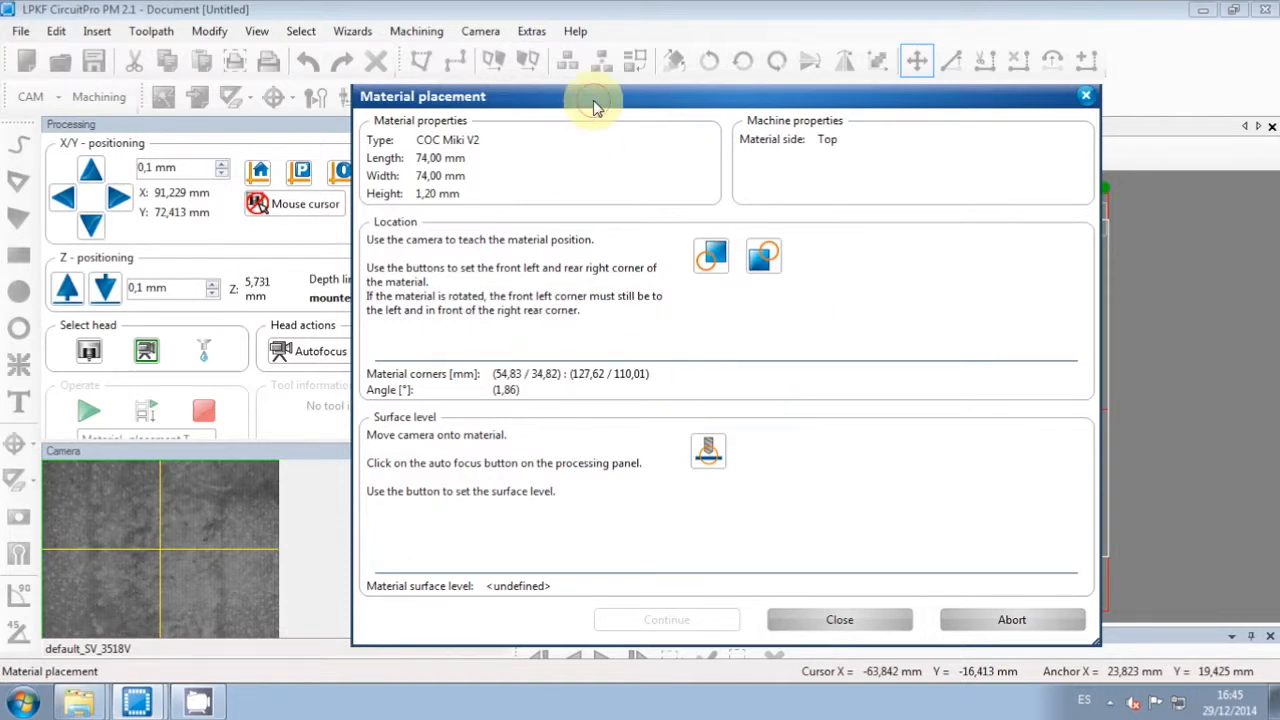
pyautogui.moveTo(594, 104); pyautogui.dragTo(682, 99)
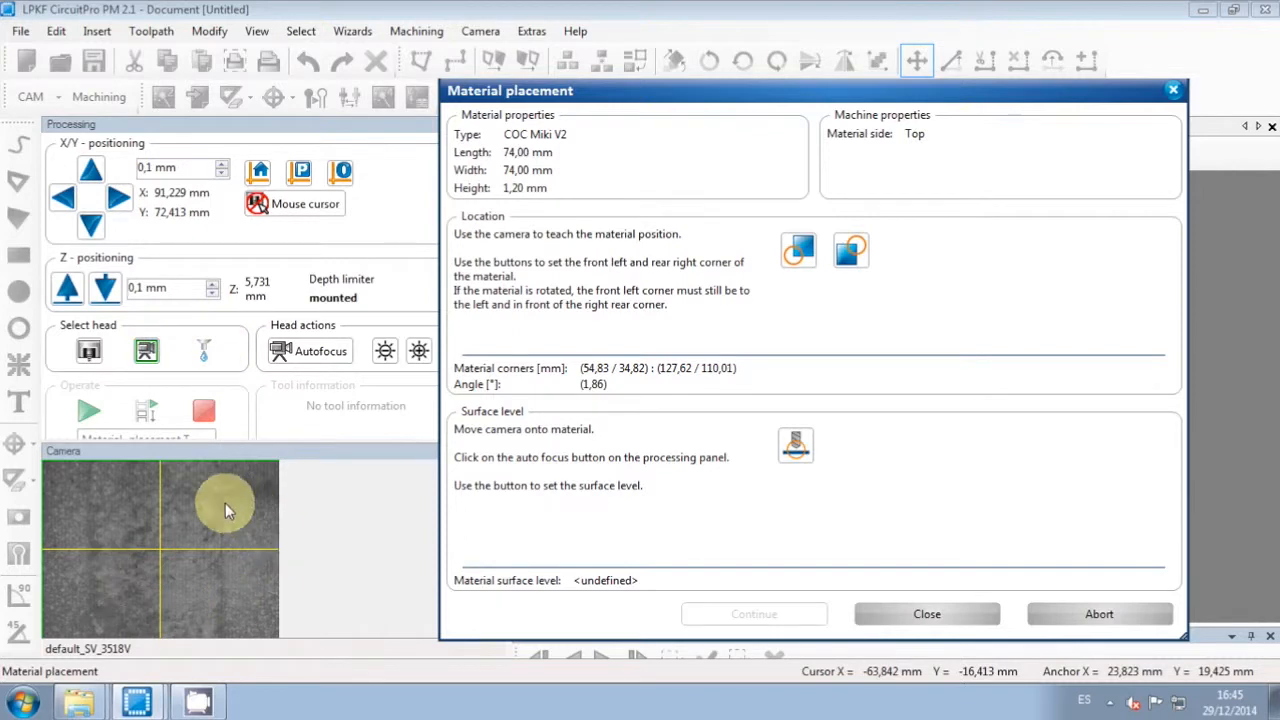
# Step: Select the milling head and start surface-level teaching, passing the depth limiter warning to Z refinement
pyautogui.click(90, 352)
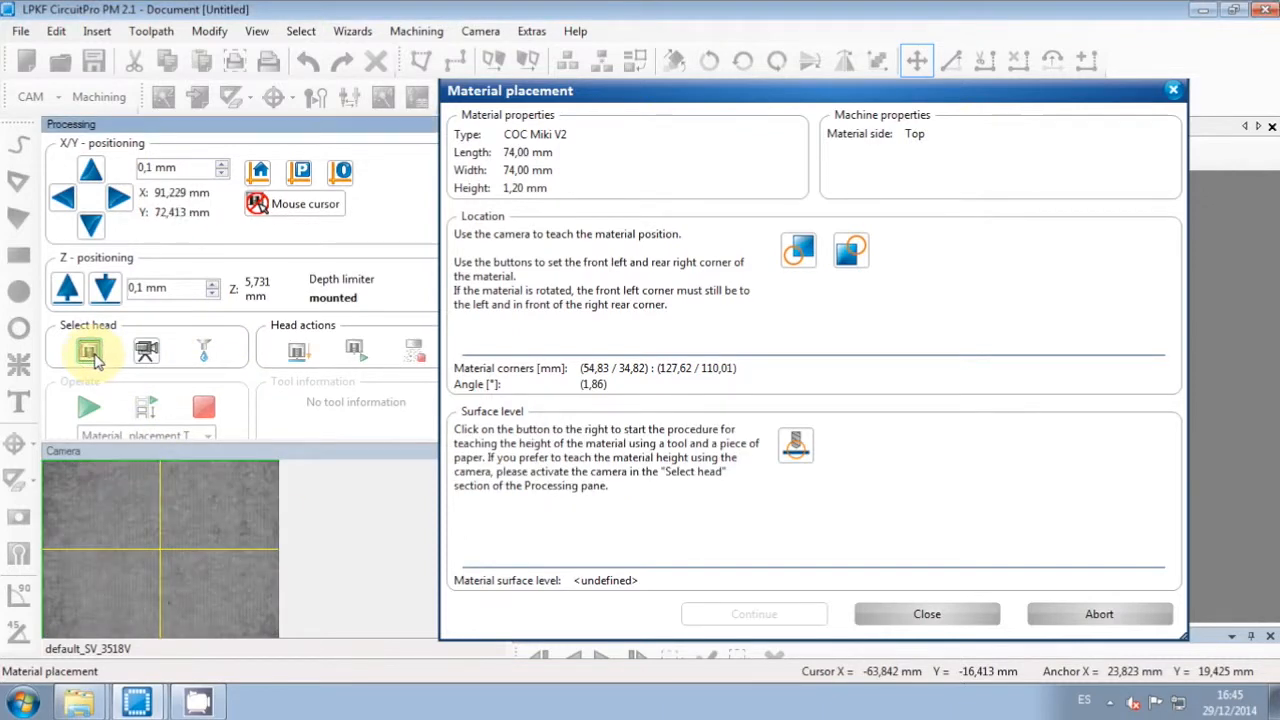
pyautogui.click(797, 446)
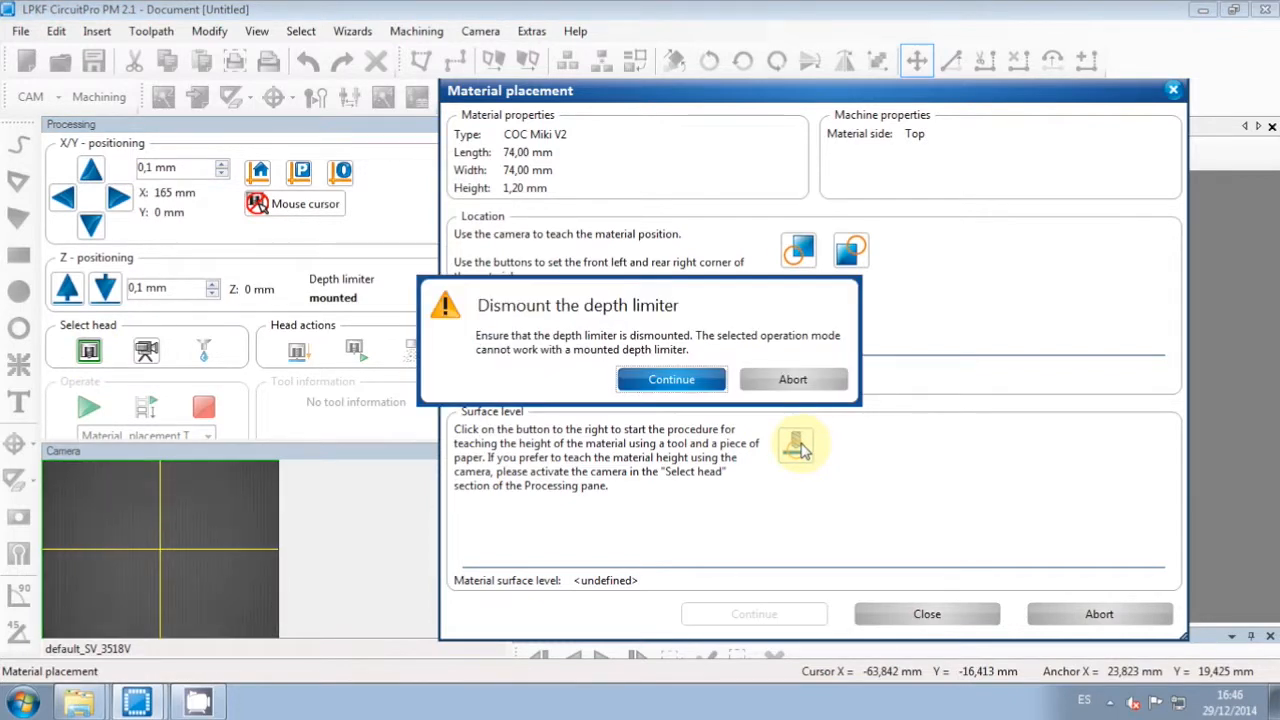
pyautogui.click(671, 379)
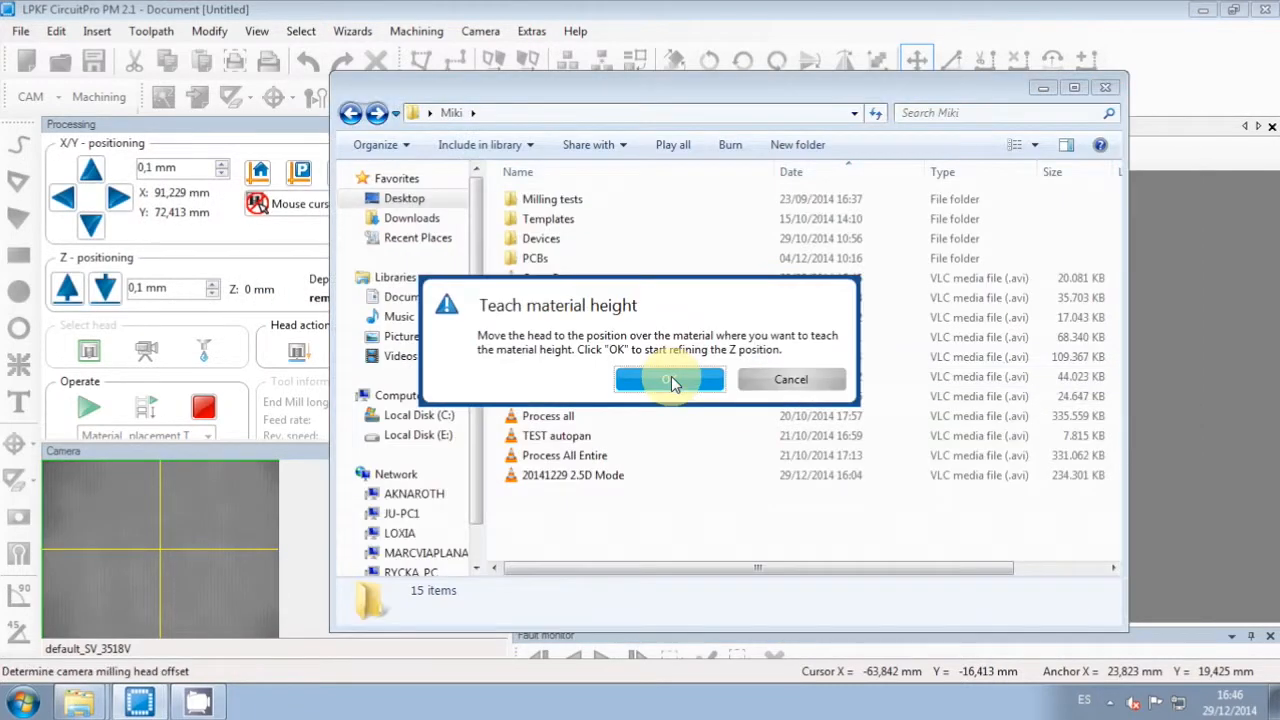
pyautogui.click(669, 379)
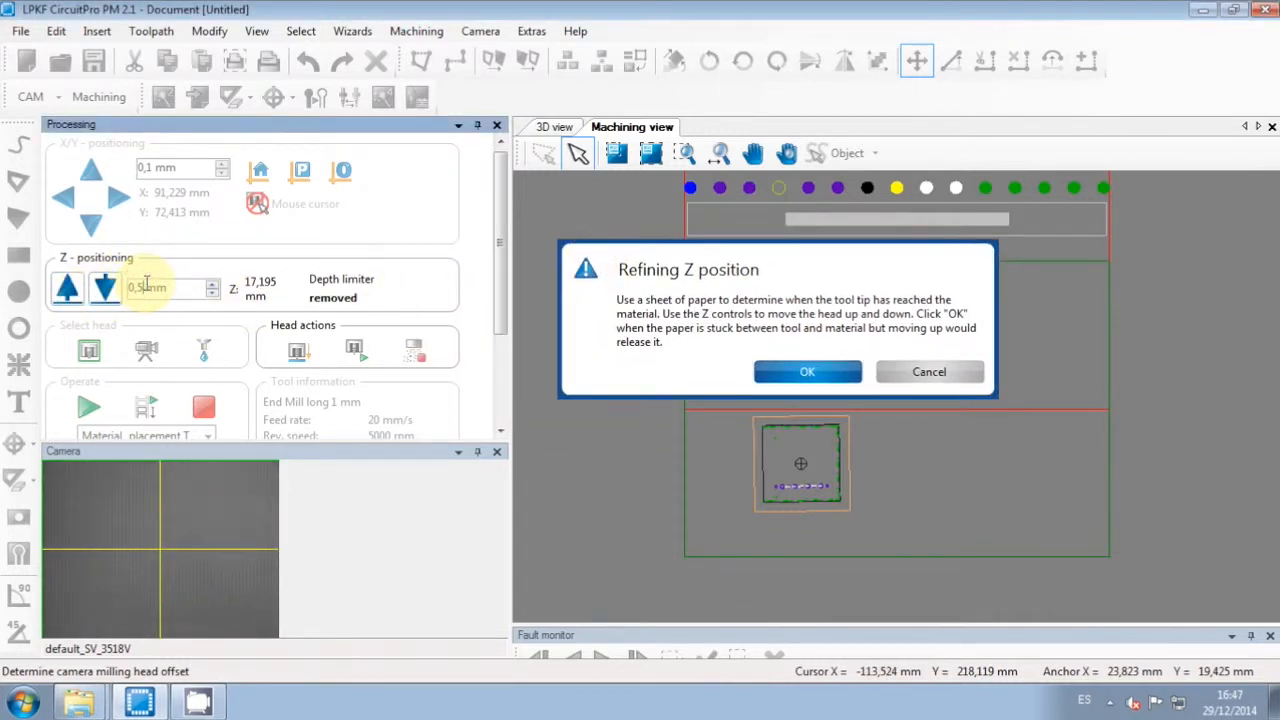
# Step: Lower the tool in 0,5 then 0,05 mm steps onto the material and record 19,35 mm
pyautogui.click(105, 290)
pyautogui.click(105, 292)
pyautogui.click(105, 291)
pyautogui.click(105, 291)
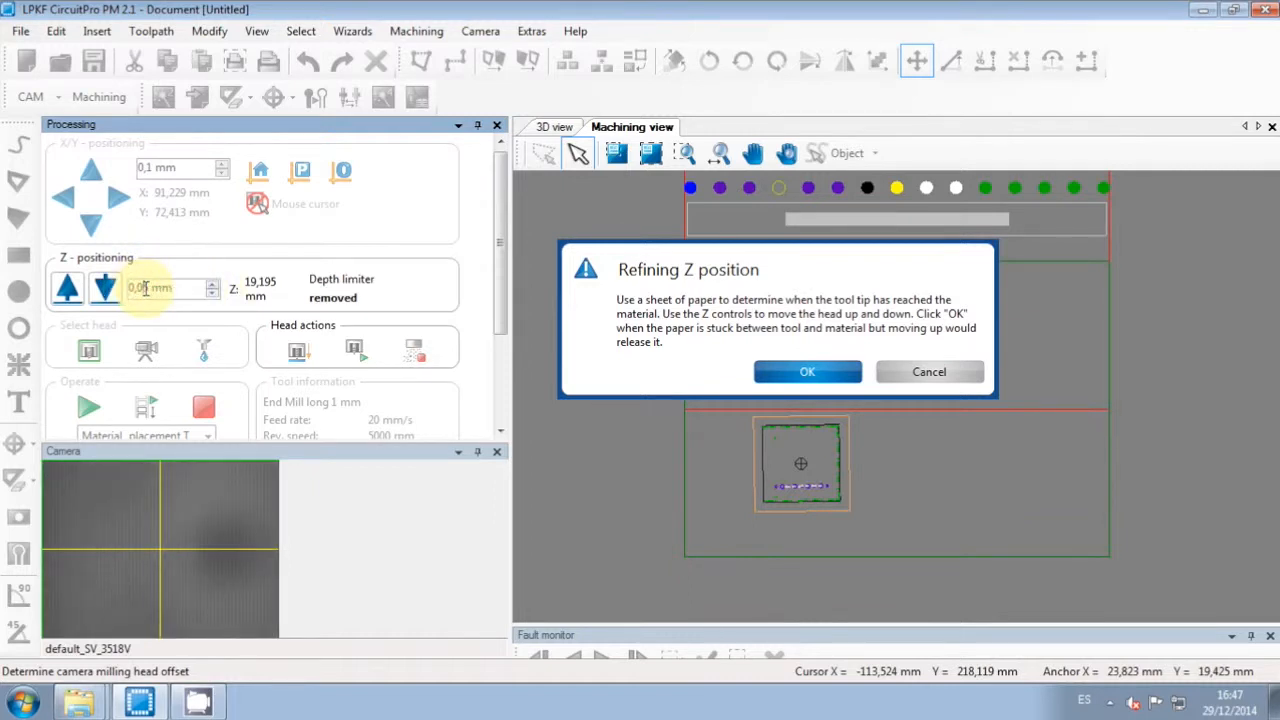
pyautogui.click(105, 288)
pyautogui.click(105, 289)
pyautogui.click(105, 289)
pyautogui.click(790, 374)
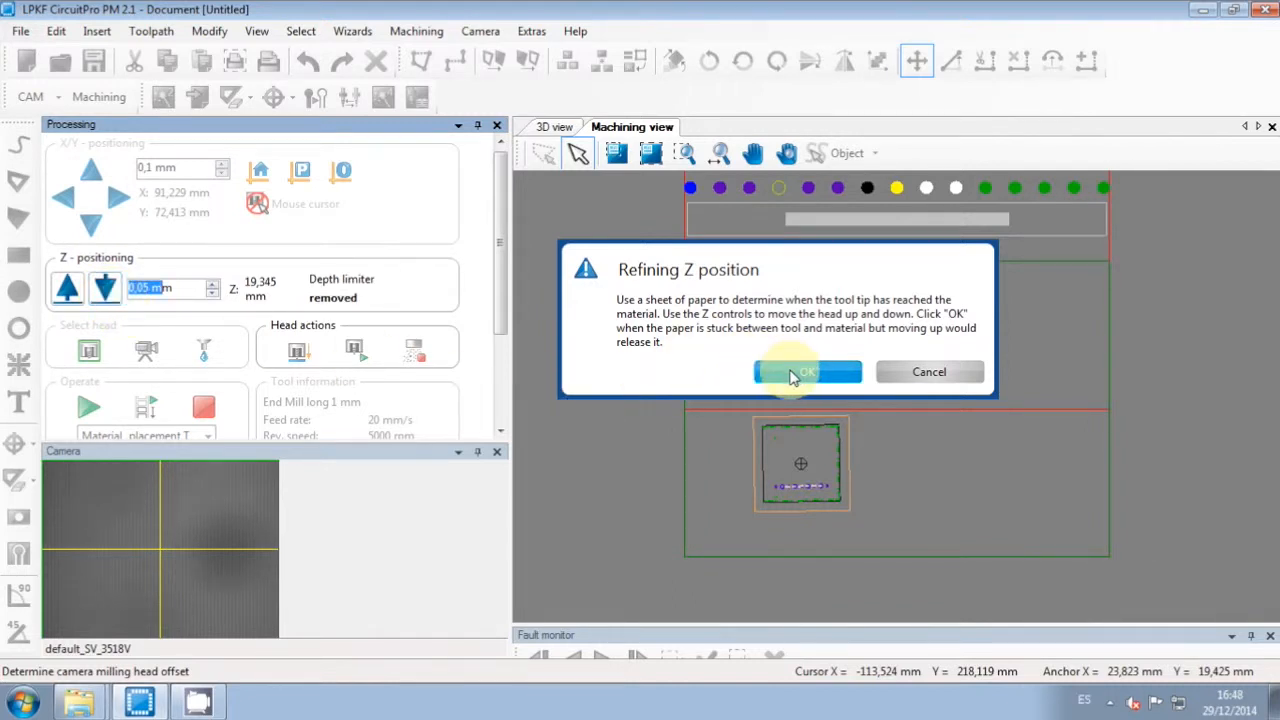
pyautogui.click(716, 377)
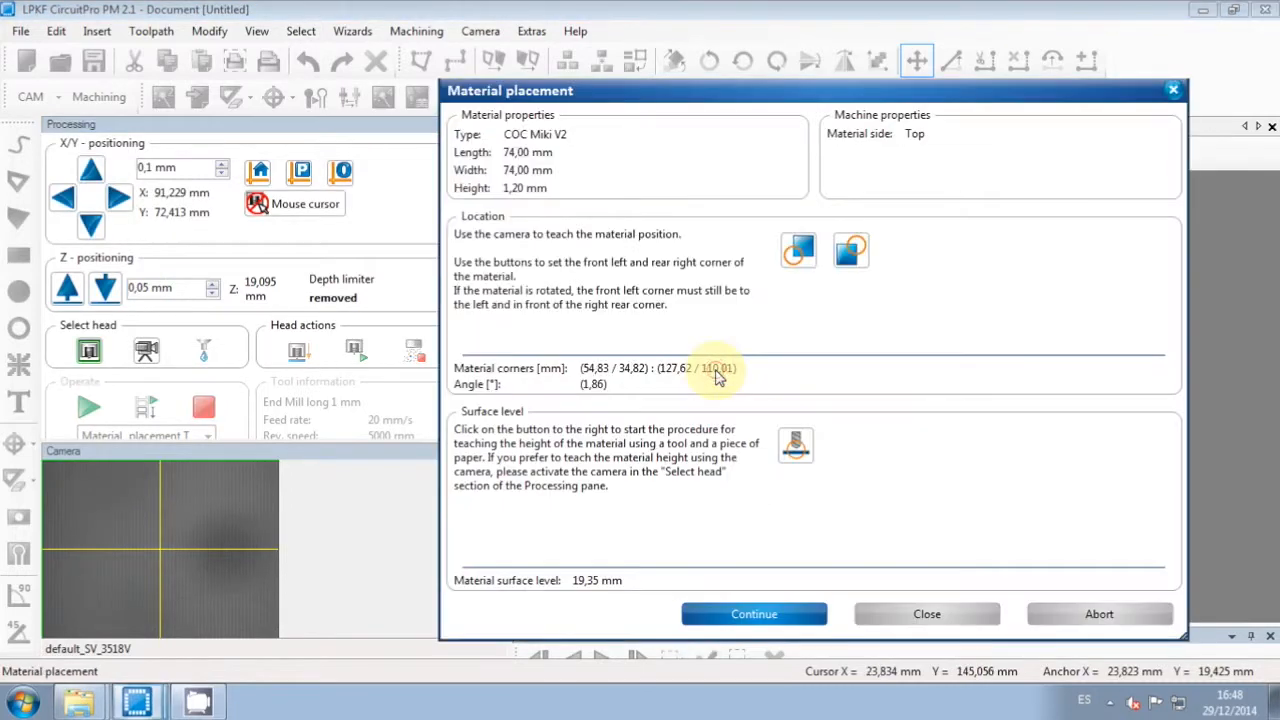
# Step: Finish Material placement and save the document to proceed to the Drill fiducial step
pyautogui.click(770, 616)
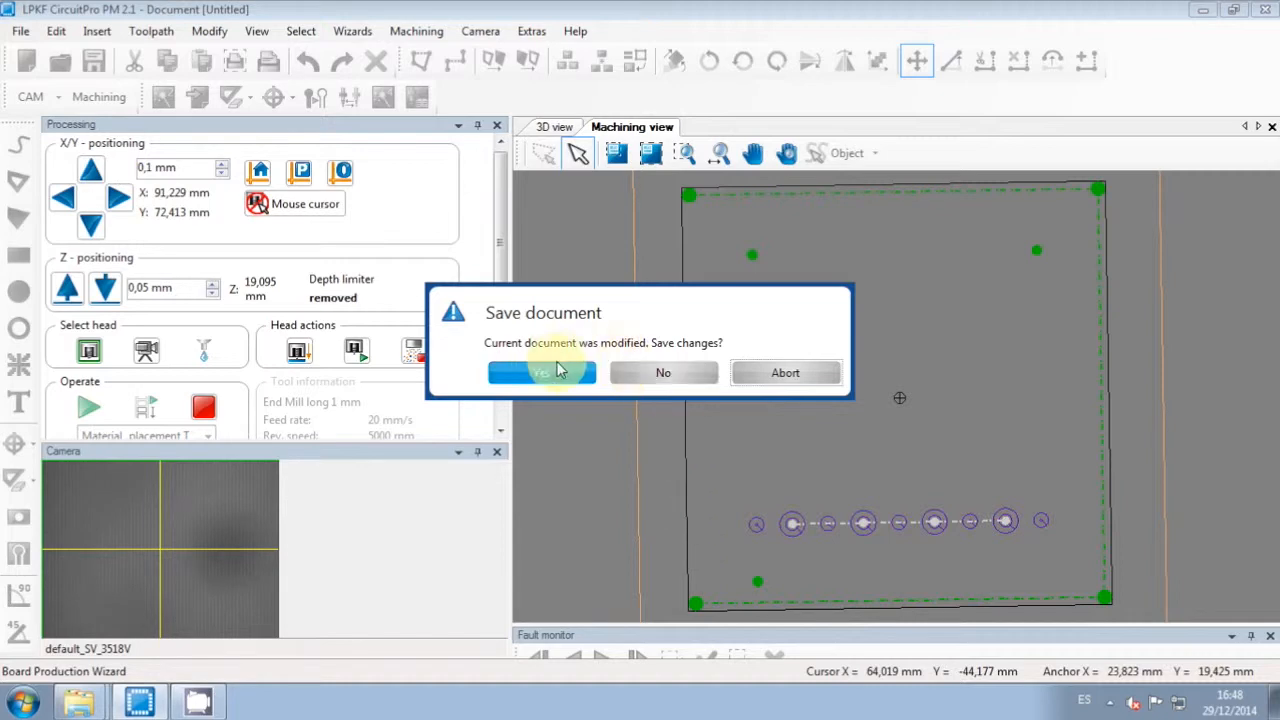
pyautogui.click(545, 373)
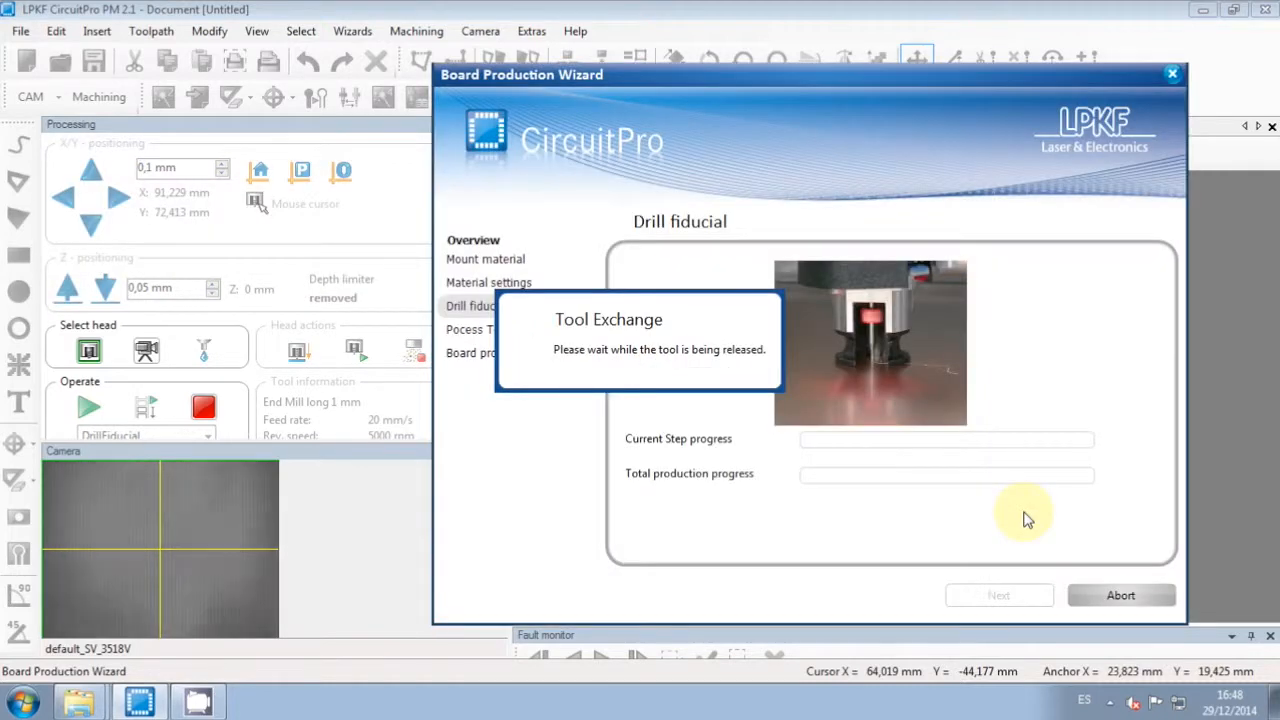